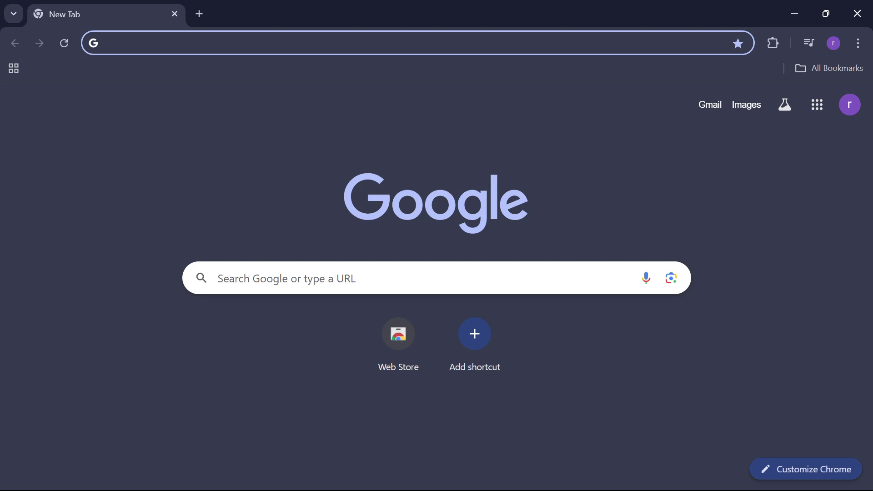
# Search the web for "cgoogle calender" and open the Google Calendar site from the results.
pyautogui.click(391, 43)
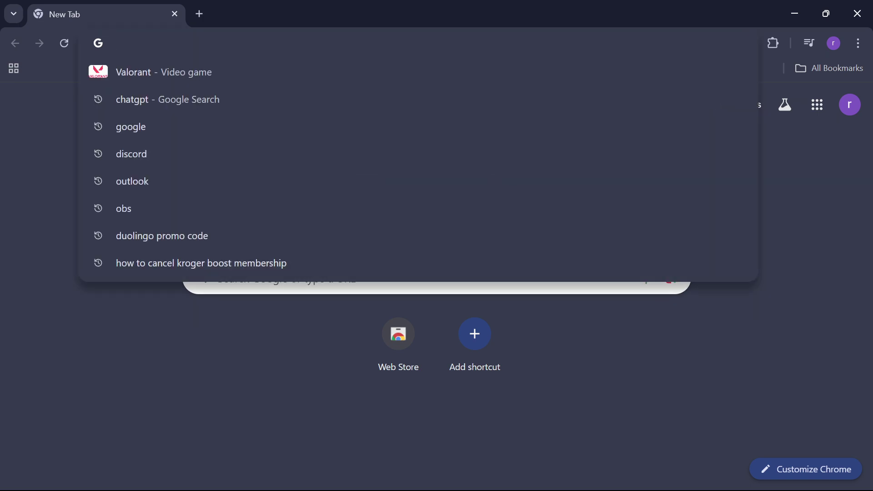
pyautogui.write('c')
pyautogui.press('BackSpace')
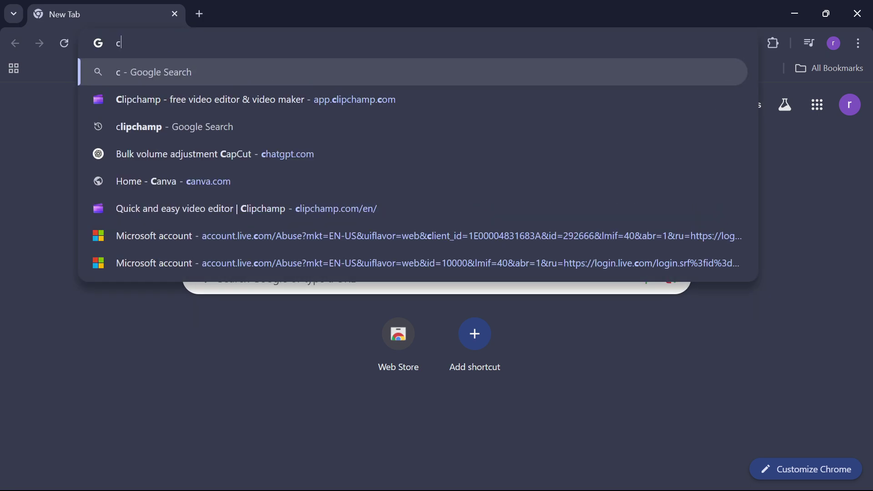
pyautogui.write('google ')
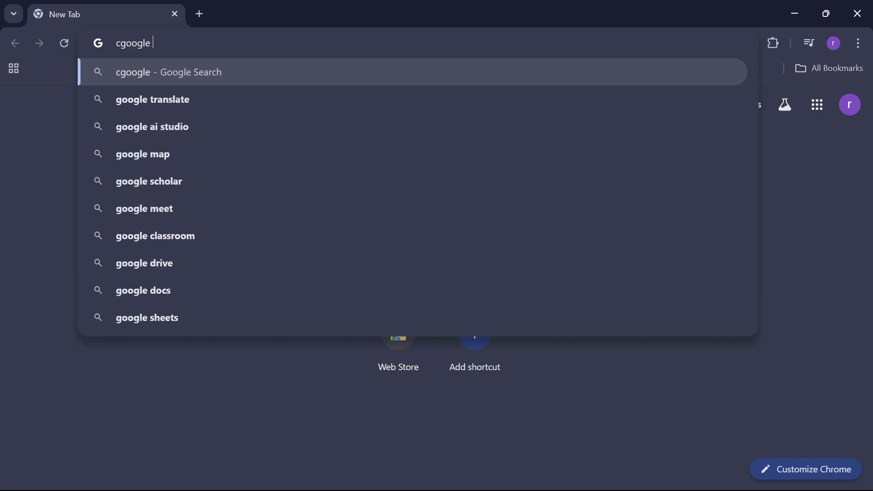
pyautogui.write('calender')
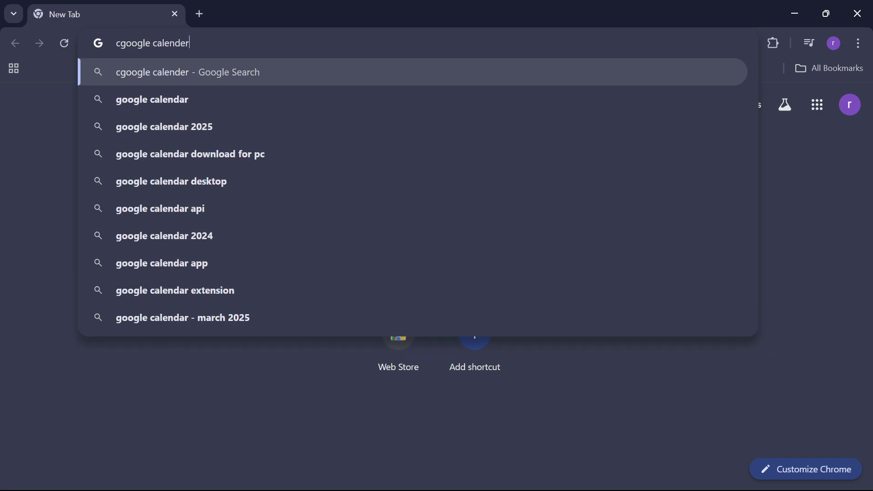
pyautogui.press('Return')
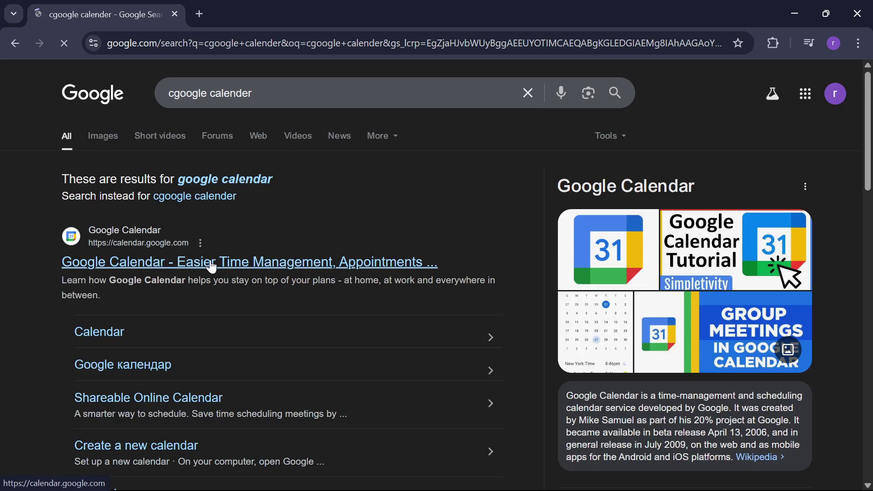
pyautogui.click(214, 267)
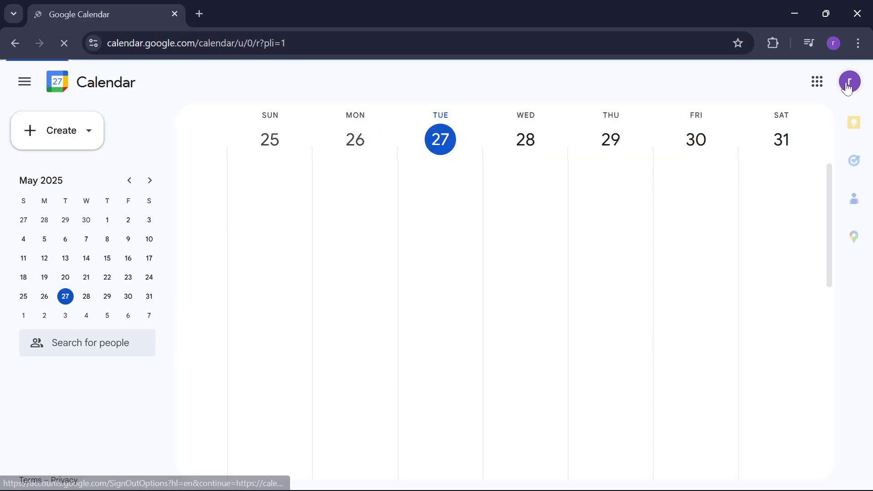
# Check which Google account is signed in to the calendar, and dismiss the account details.
pyautogui.click(849, 84)
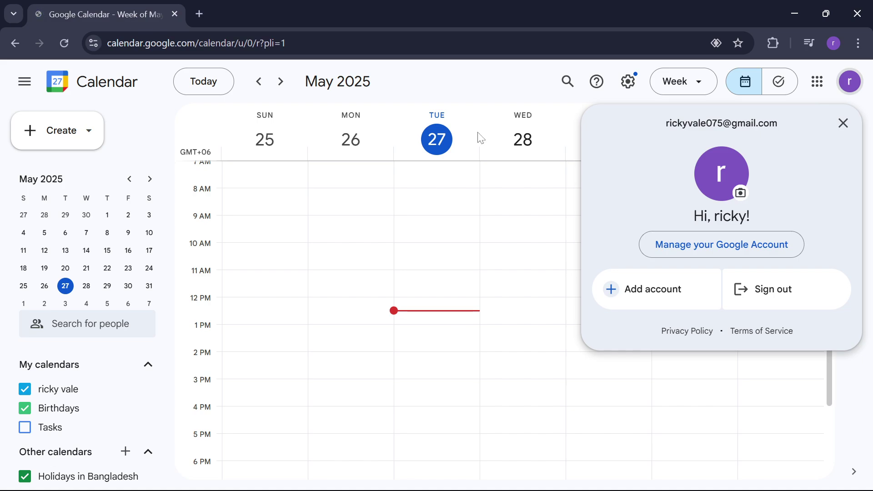
pyautogui.click(462, 96)
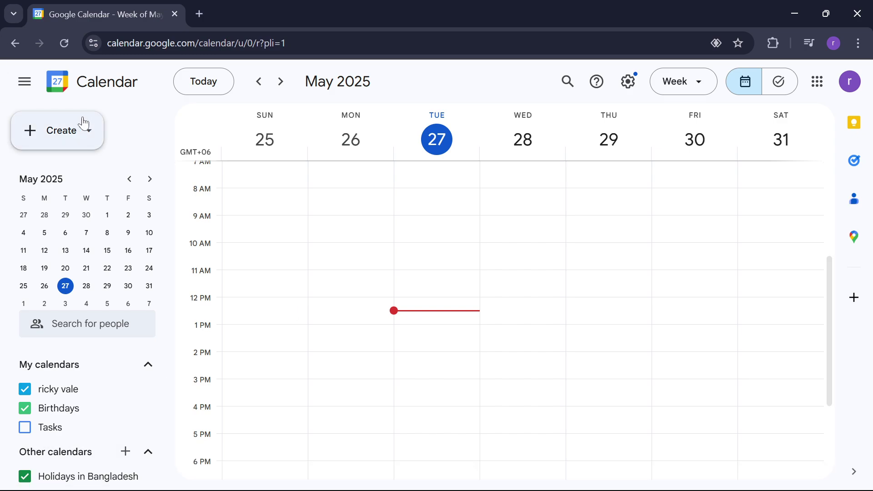
# Create a new appointment schedule and title it "Birthday".
pyautogui.click(68, 139)
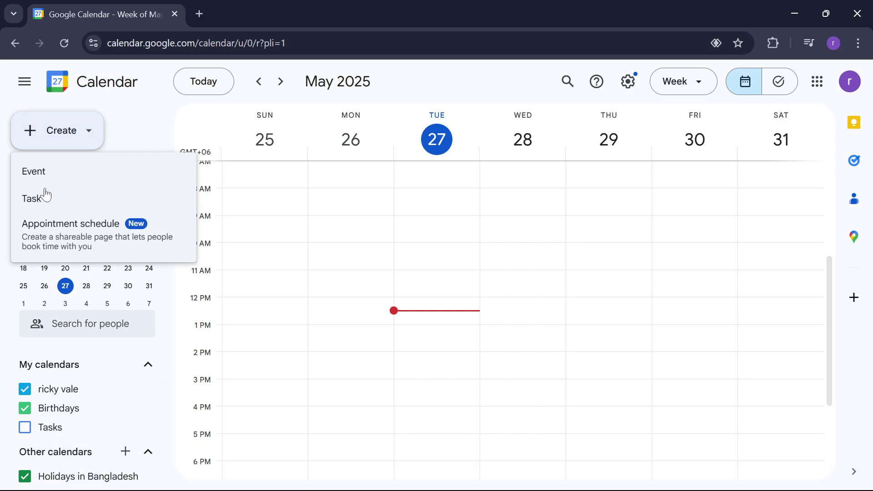
pyautogui.click(56, 237)
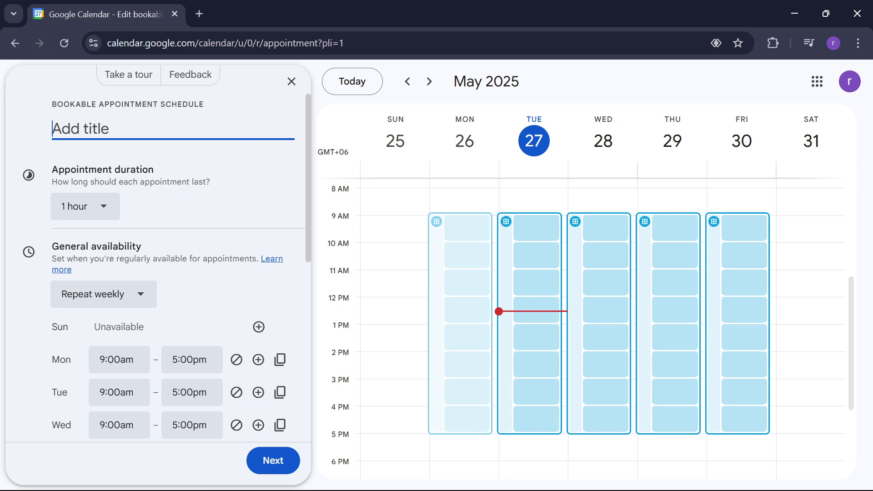
pyautogui.write('Birthday')
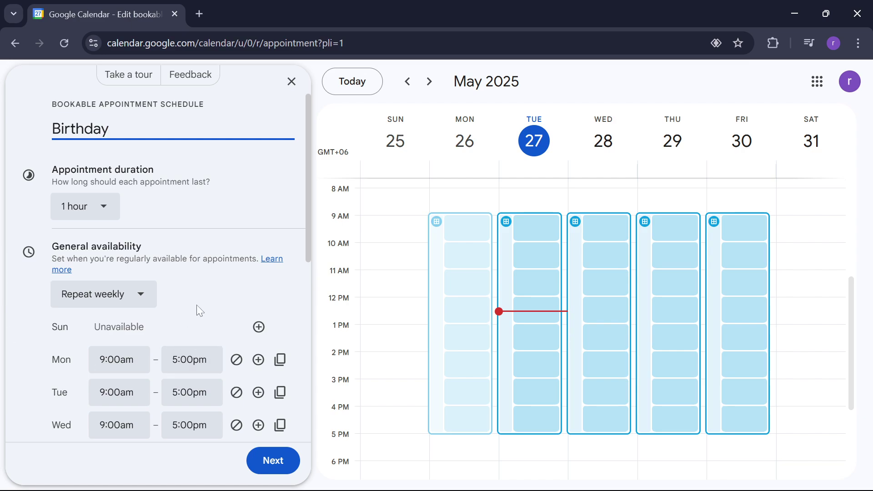
# Review the schedule's booking page settings for location, description and booking form, and return to the availability settings.
pyautogui.click(274, 461)
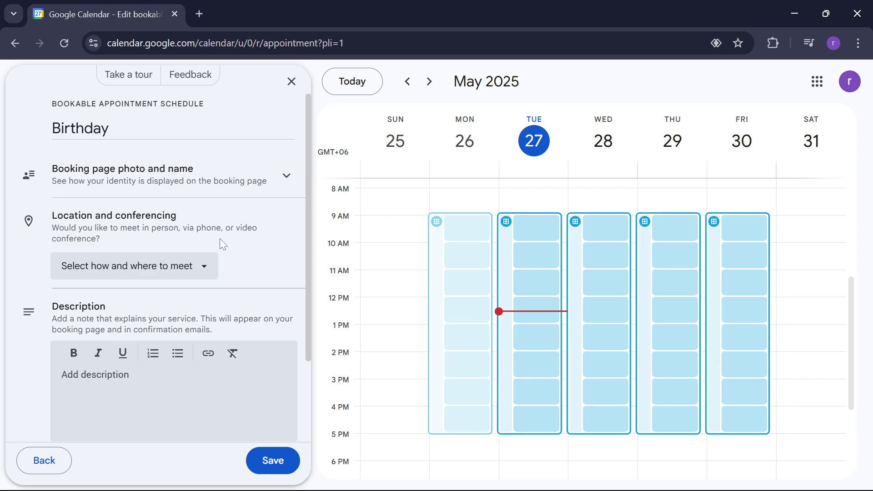
pyautogui.scroll(-3, 218, 240)
pyautogui.scroll(3, 217, 259)
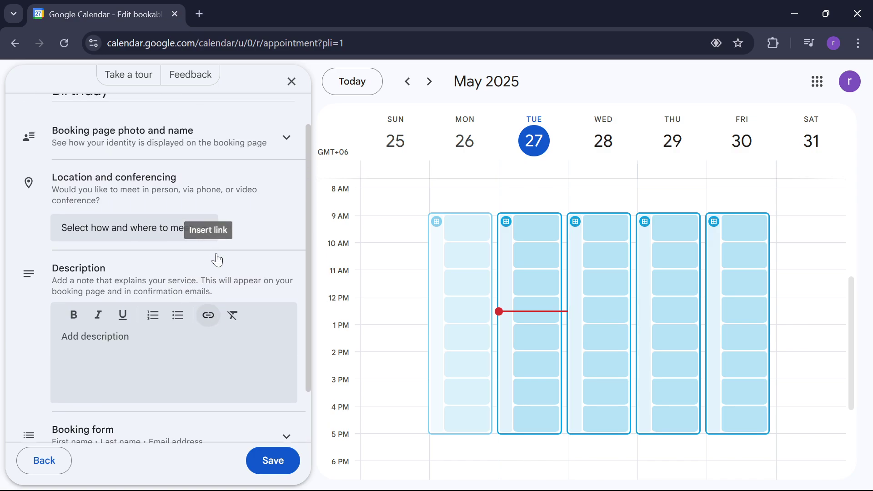
pyautogui.click(45, 459)
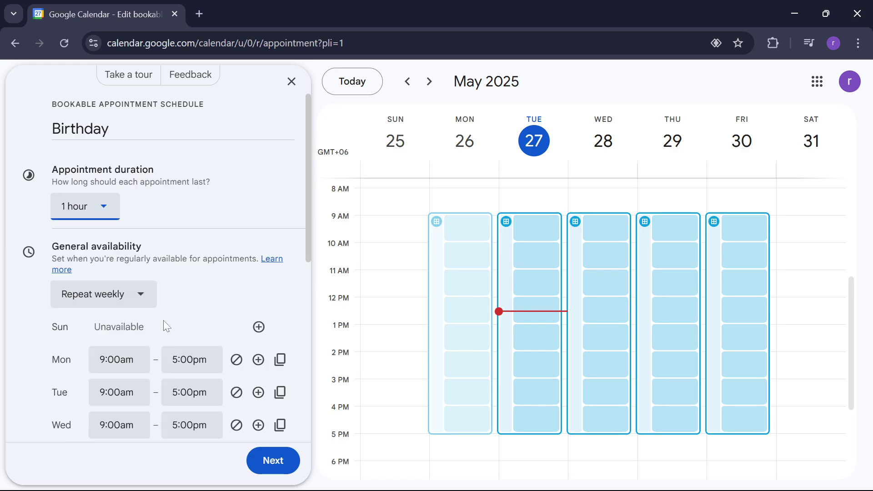
# Set Monday's general availability to 8:00am–4:00pm.
pyautogui.scroll(-4, 168, 338)
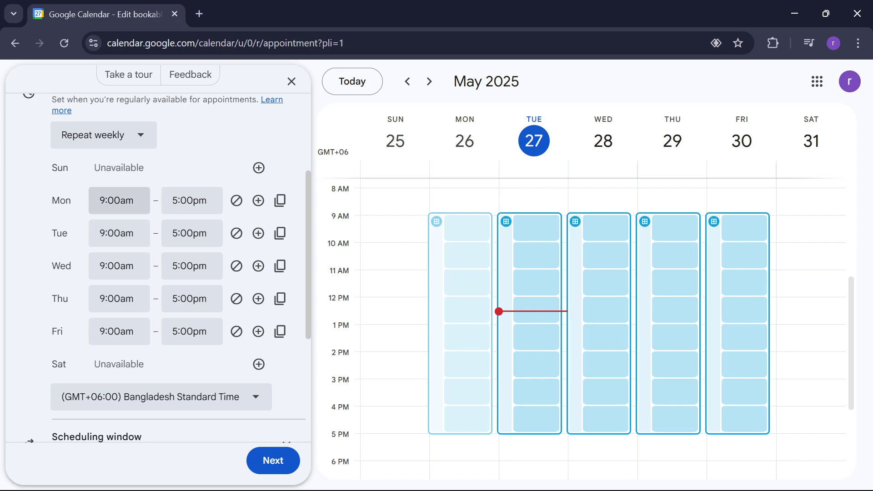
pyautogui.click(119, 201)
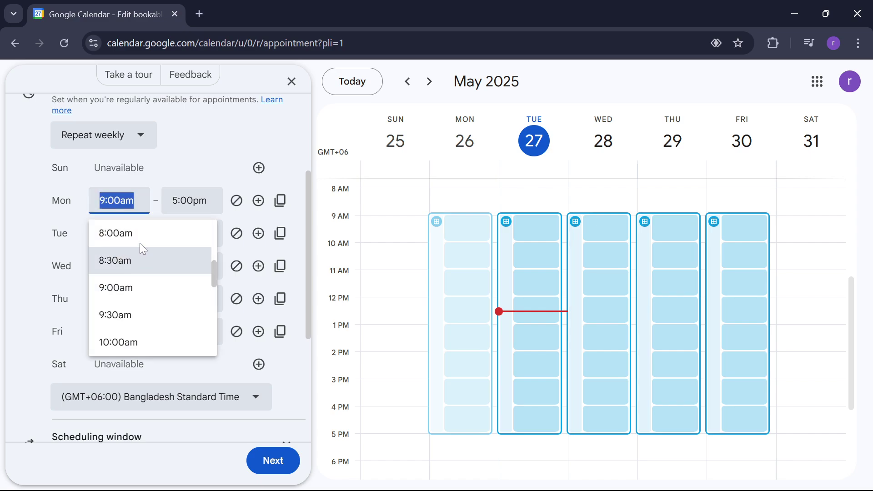
pyautogui.press('Return')
pyautogui.press('Tab')
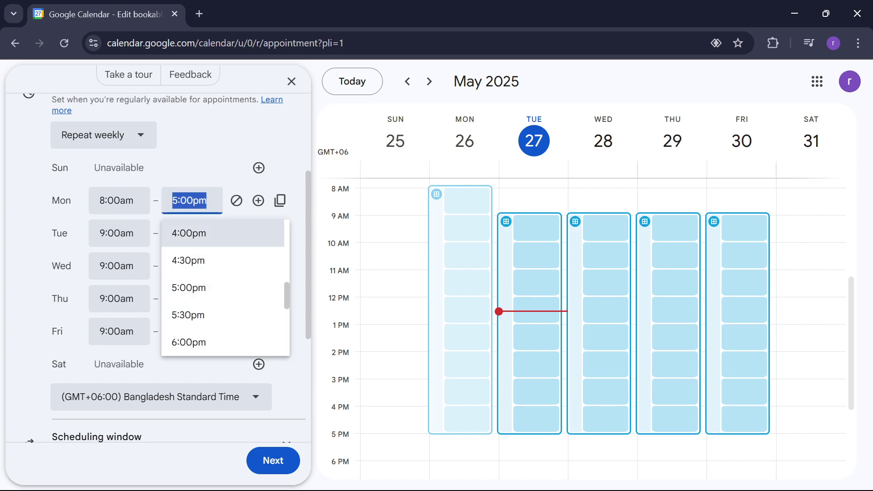
pyautogui.press('Return')
# Set Tuesday's general availability to 9:30am–5:30pm.
pyautogui.click(119, 234)
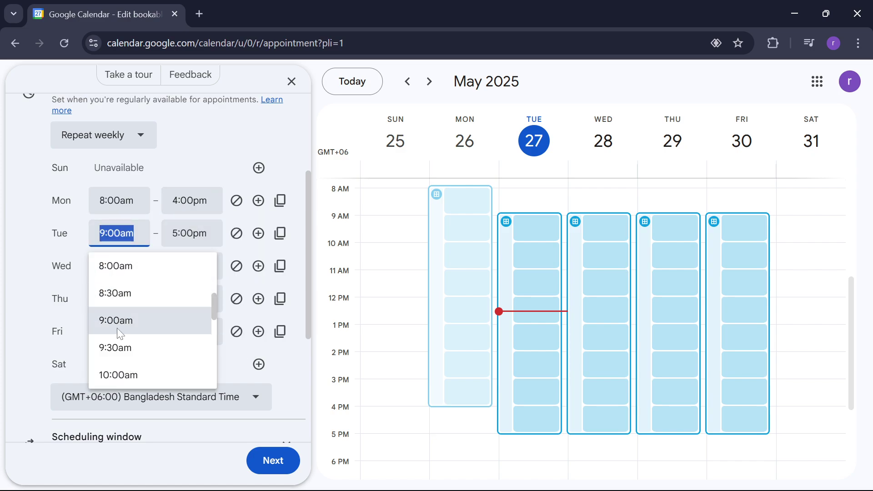
pyautogui.click(116, 348)
pyautogui.click(168, 236)
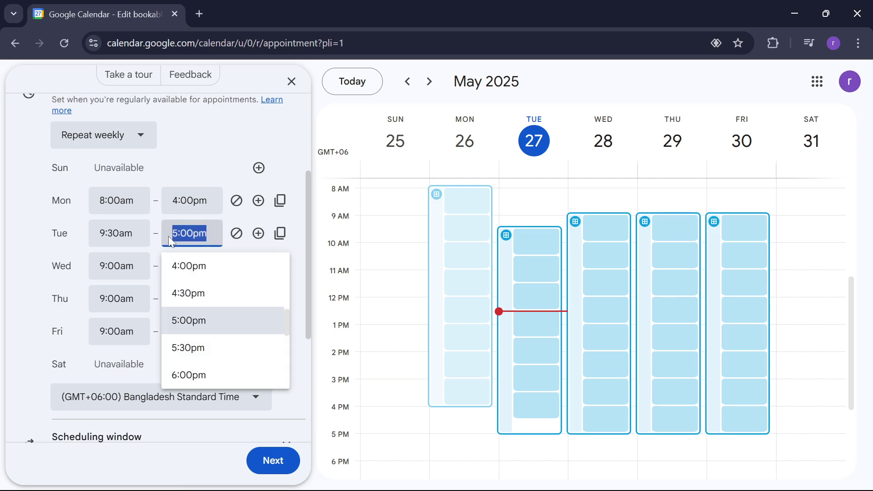
pyautogui.press('Down')
pyautogui.press('Return')
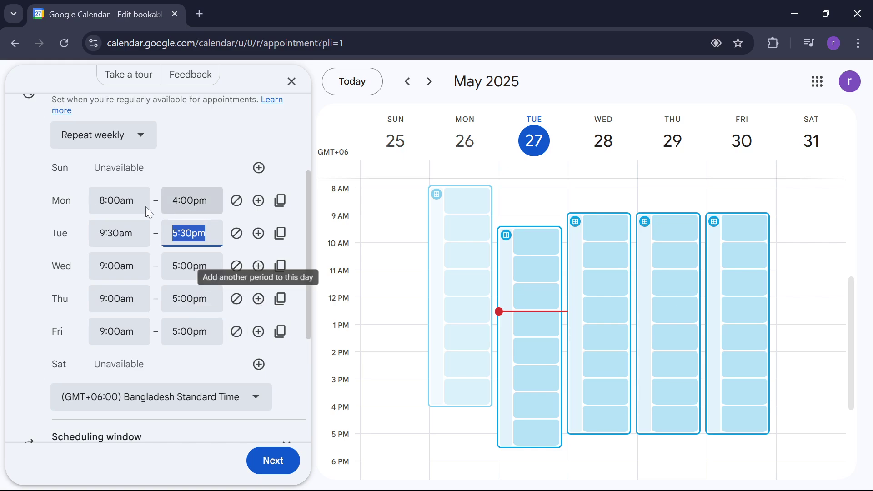
# Set the time zone of the general availability to (GMT+01:00) Ireland Time.
pyautogui.click(139, 398)
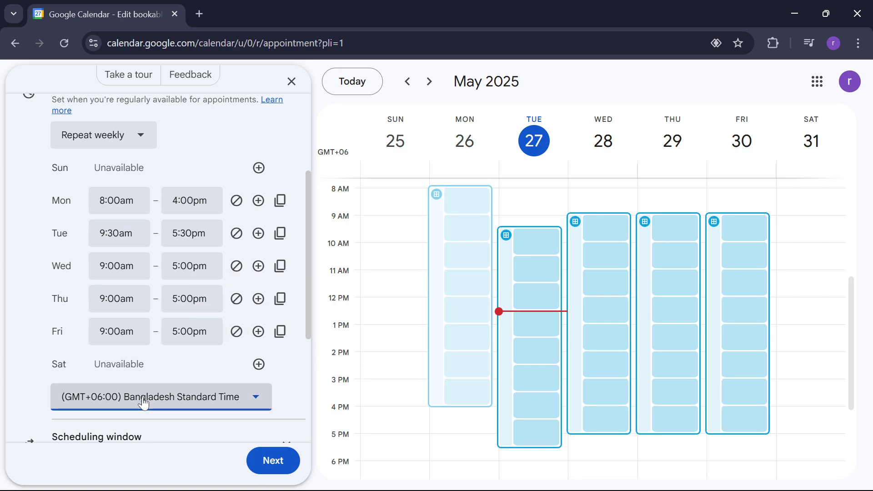
pyautogui.scroll(-6, 175, 342)
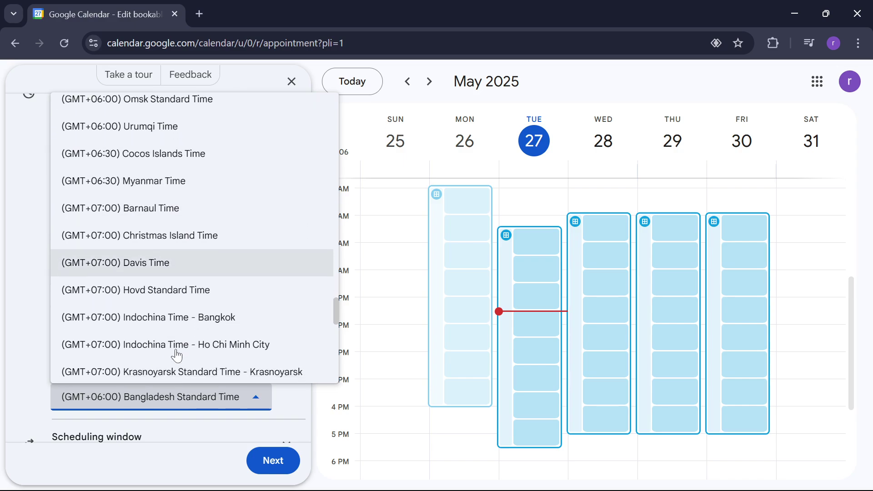
pyautogui.scroll(-4, 177, 355)
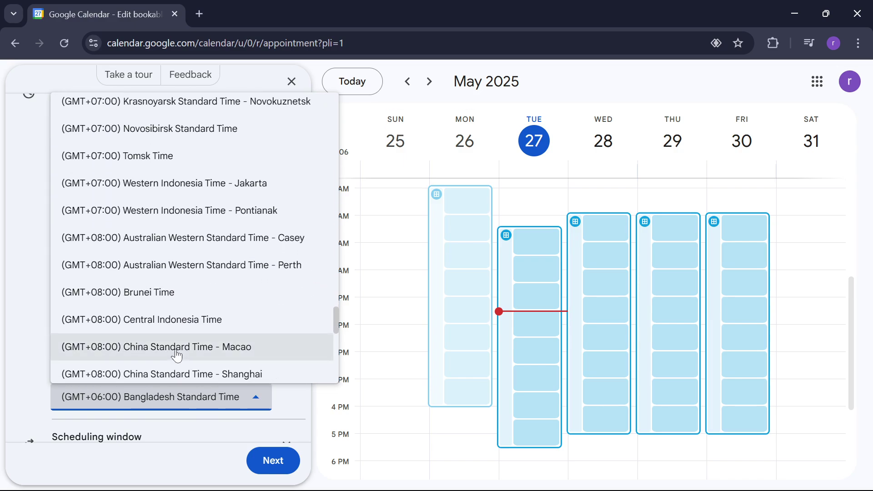
pyautogui.scroll(-1, 177, 356)
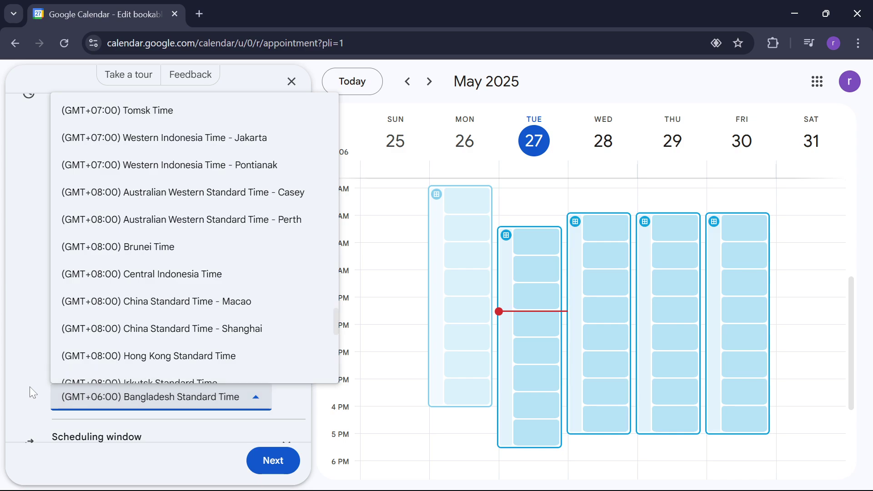
pyautogui.scroll(-10, 123, 328)
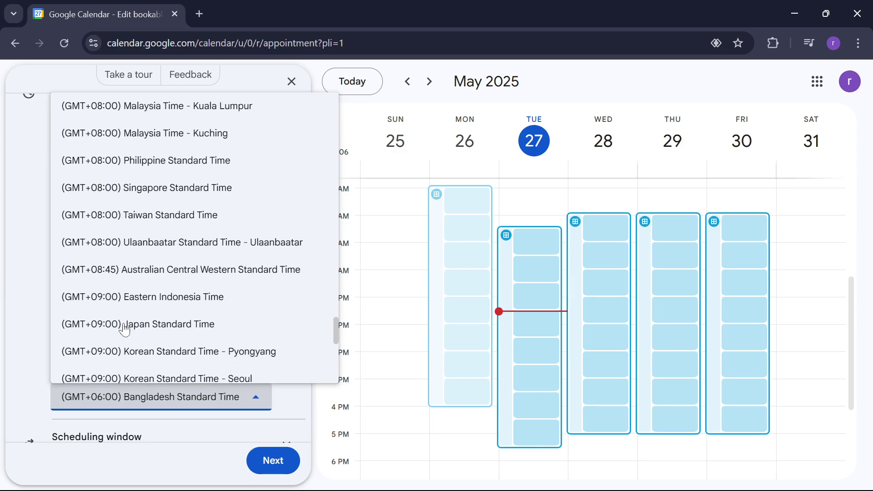
pyautogui.scroll(-15, 124, 329)
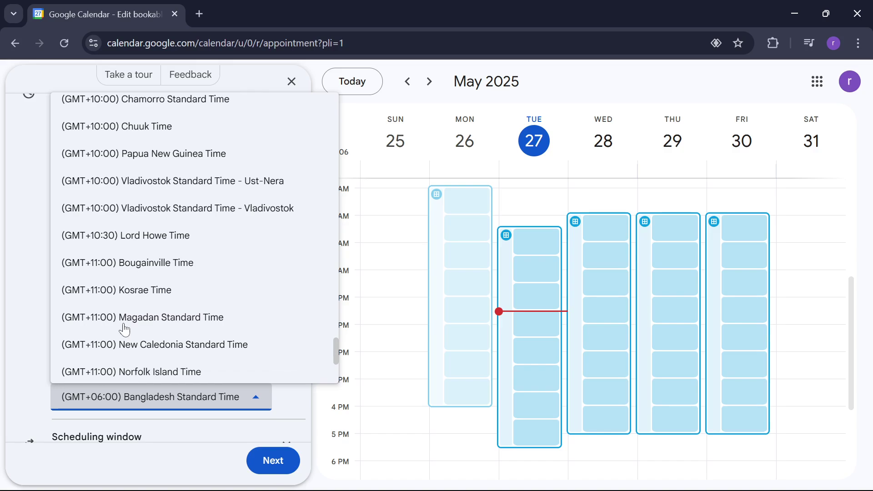
pyautogui.scroll(-8, 124, 329)
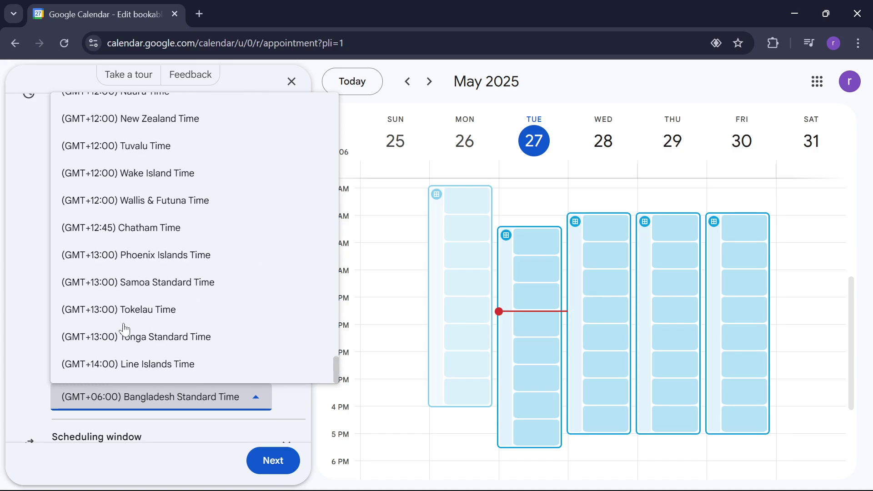
pyautogui.scroll(5, 164, 355)
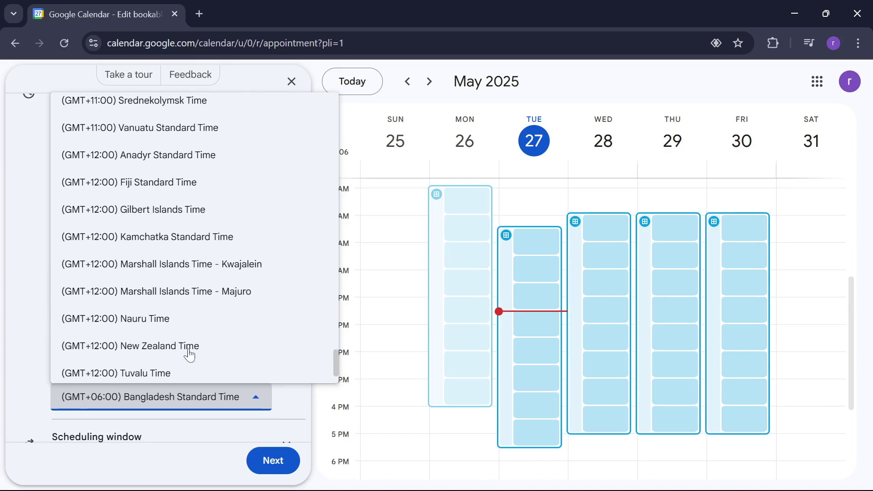
pyautogui.scroll(5, 190, 346)
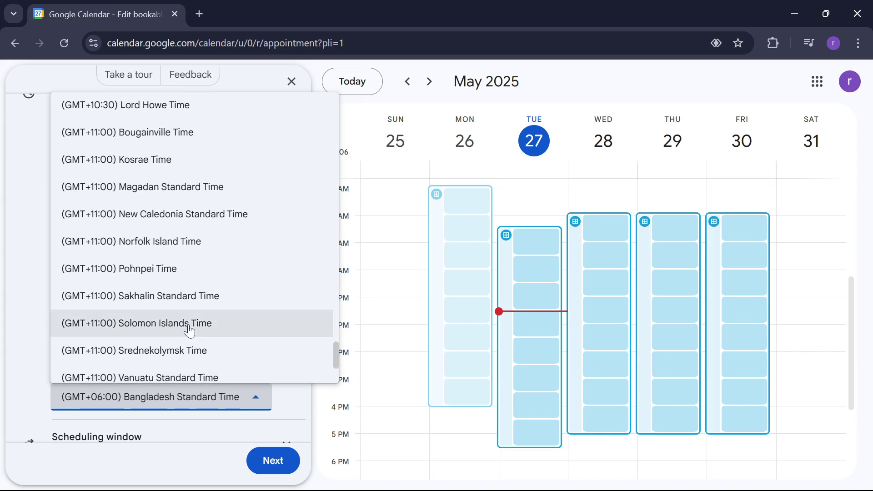
pyautogui.scroll(15, 197, 314)
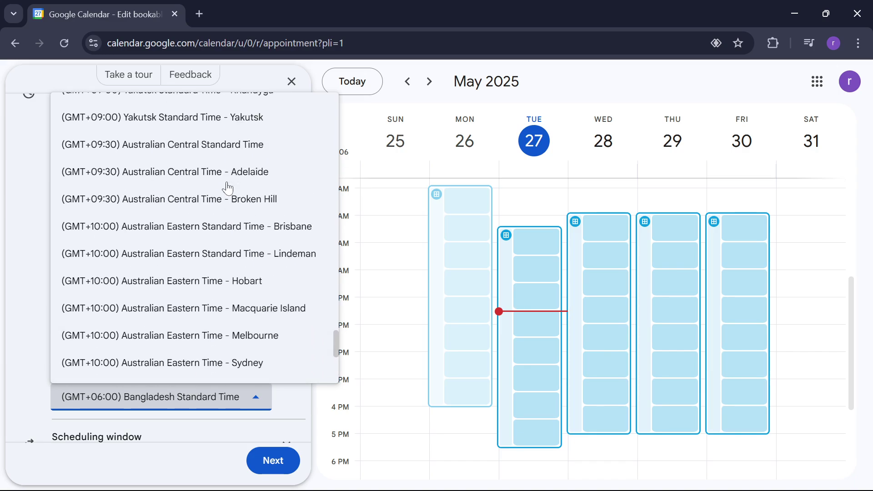
pyautogui.scroll(10, 230, 178)
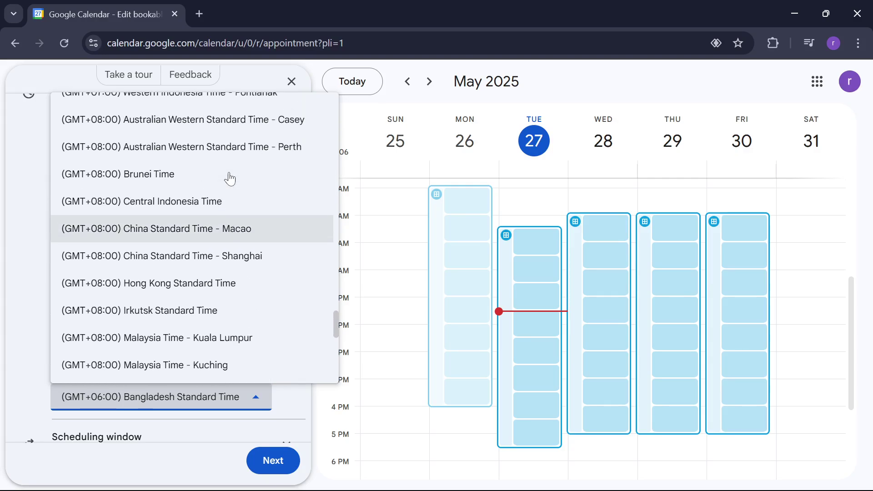
pyautogui.scroll(7, 230, 178)
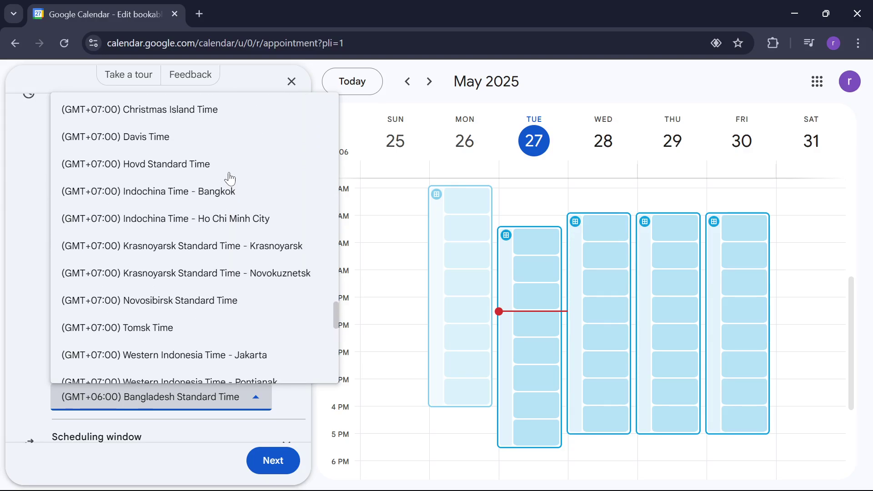
pyautogui.scroll(8, 230, 178)
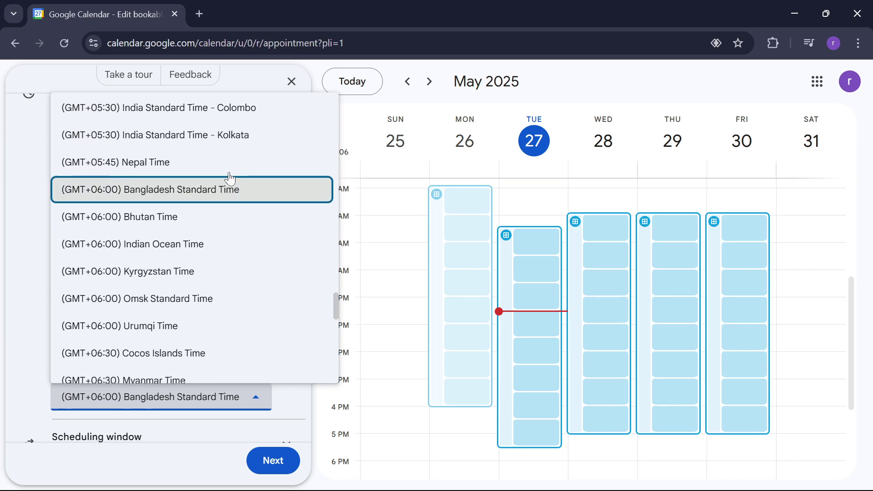
pyautogui.scroll(2, 230, 178)
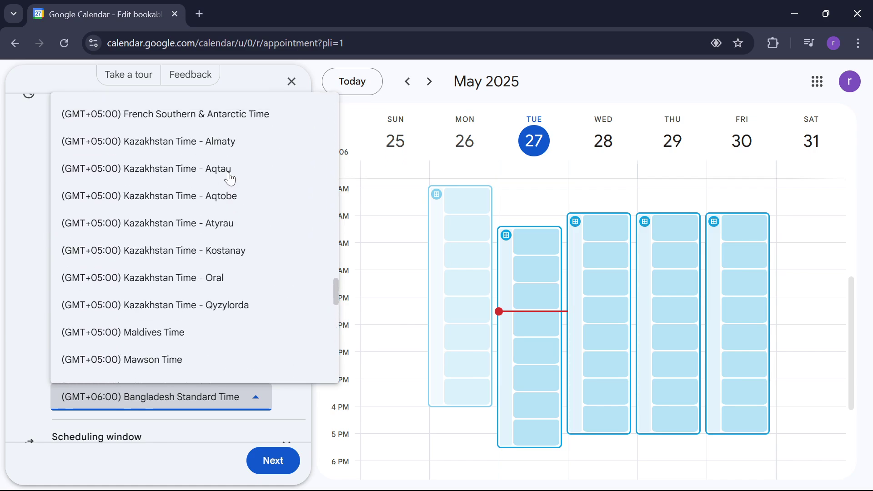
pyautogui.scroll(5, 230, 178)
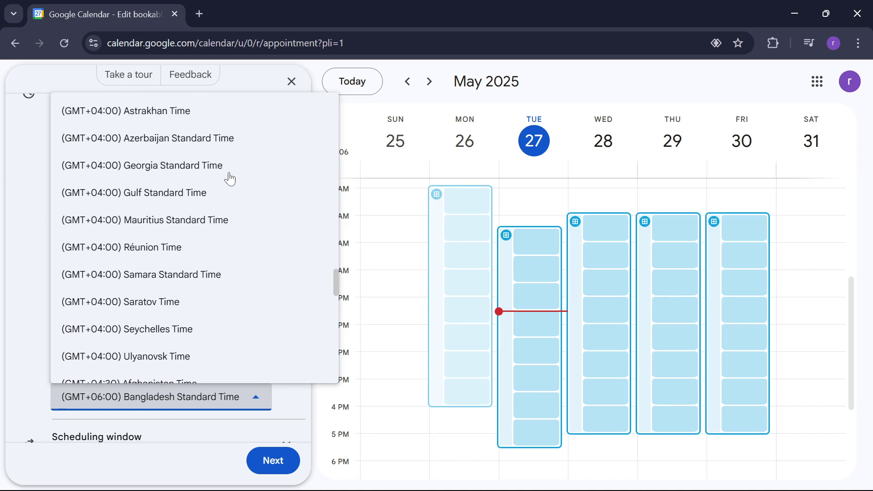
pyautogui.scroll(2, 230, 178)
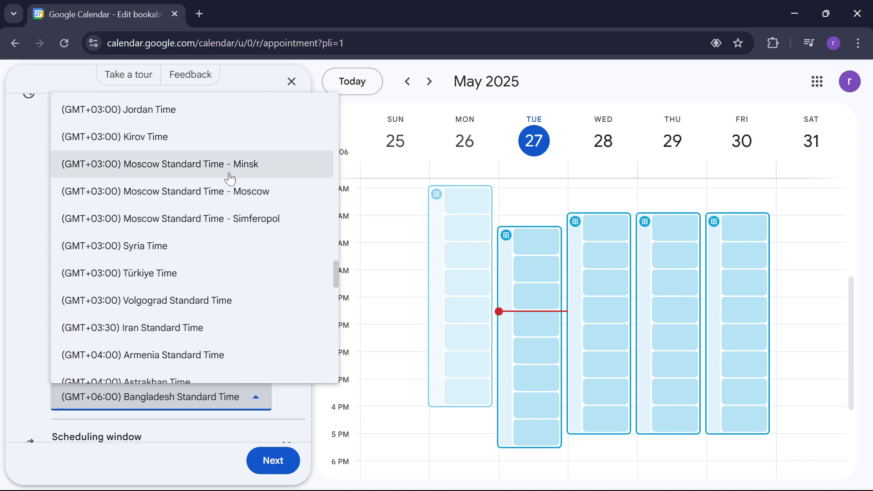
pyautogui.scroll(3, 230, 179)
pyautogui.scroll(7, 229, 178)
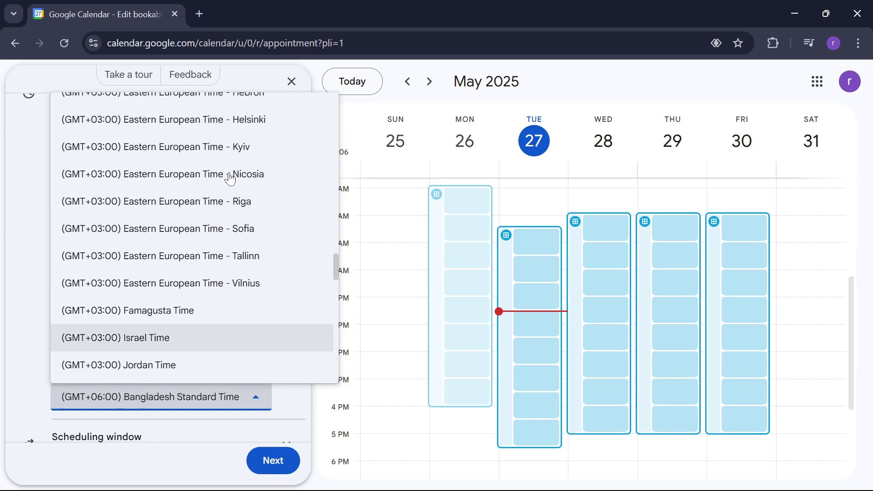
pyautogui.scroll(7, 230, 178)
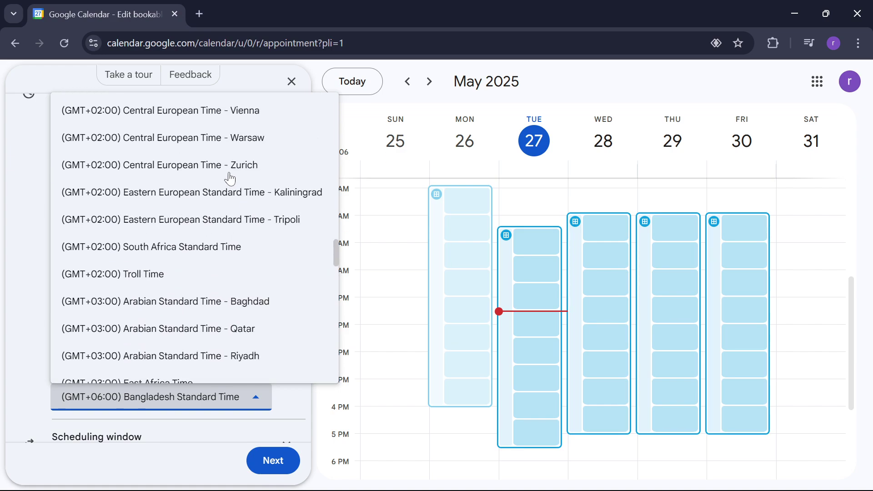
pyautogui.scroll(10, 229, 178)
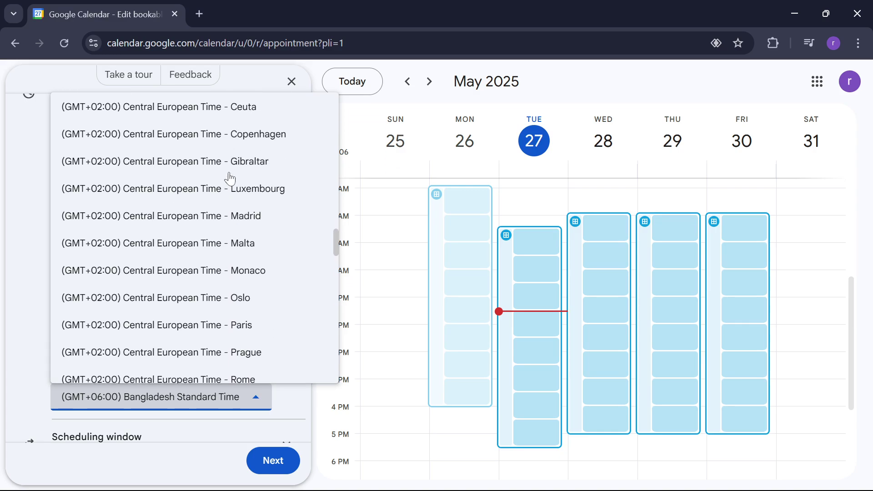
pyautogui.scroll(6, 230, 178)
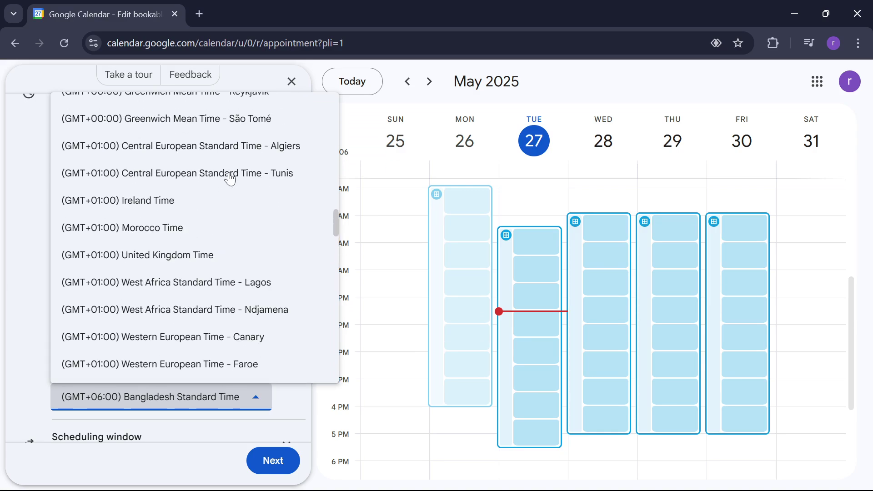
pyautogui.scroll(2, 230, 178)
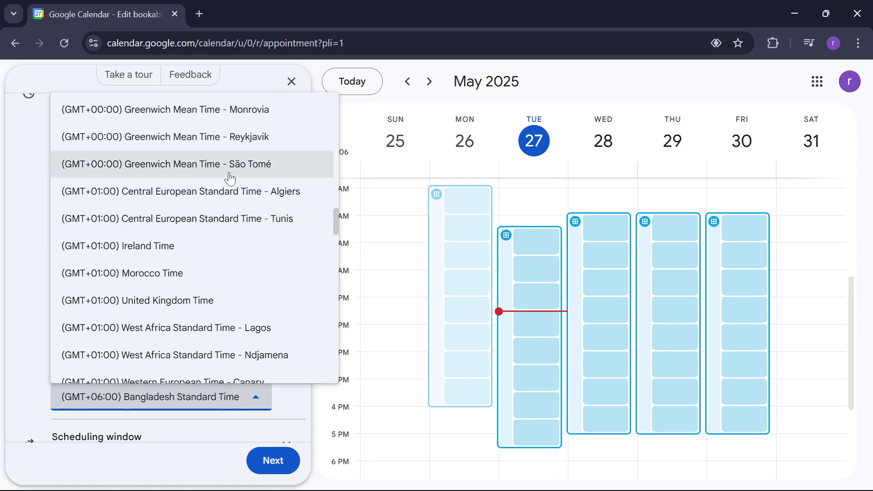
pyautogui.click(249, 277)
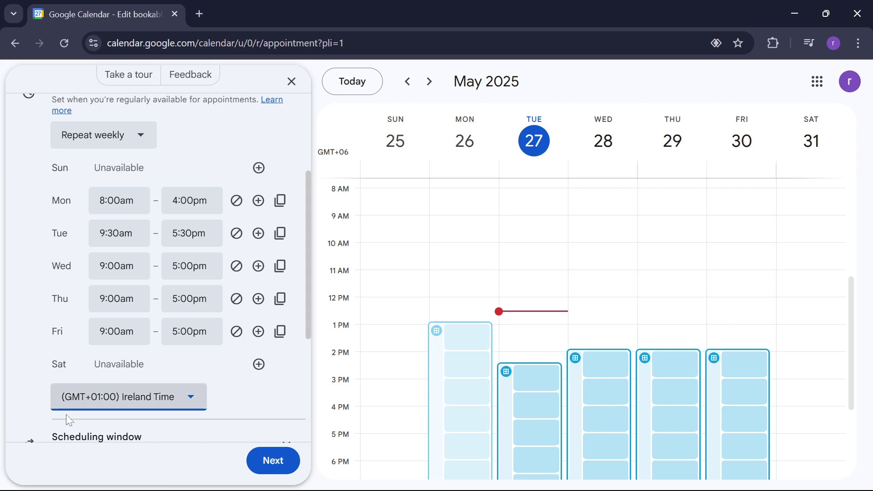
# Set the appointment duration of the Birthday schedule to 30 minutes.
pyautogui.scroll(-2, 55, 412)
pyautogui.scroll(-1, 50, 411)
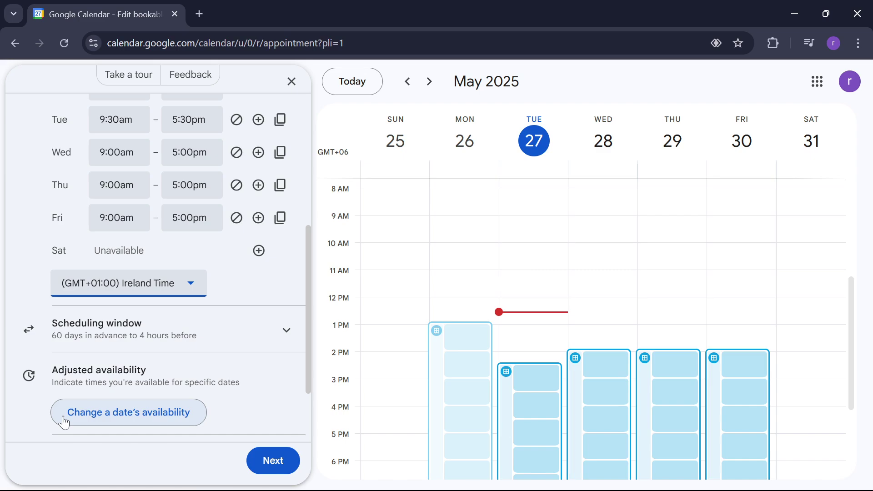
pyautogui.scroll(-1, 64, 423)
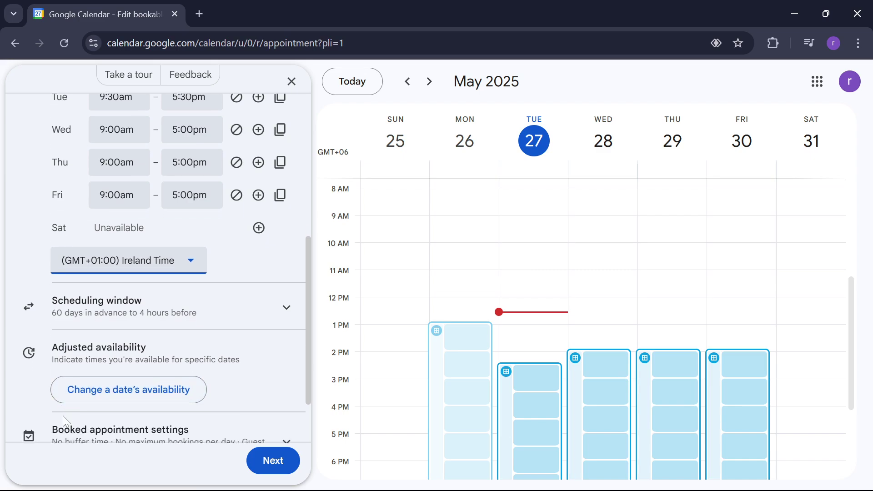
pyautogui.scroll(-1, 63, 422)
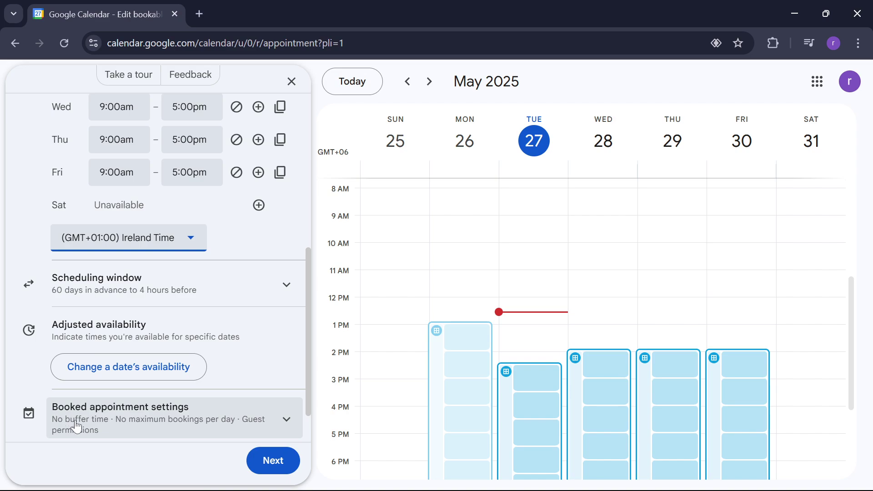
pyautogui.scroll(7, 273, 328)
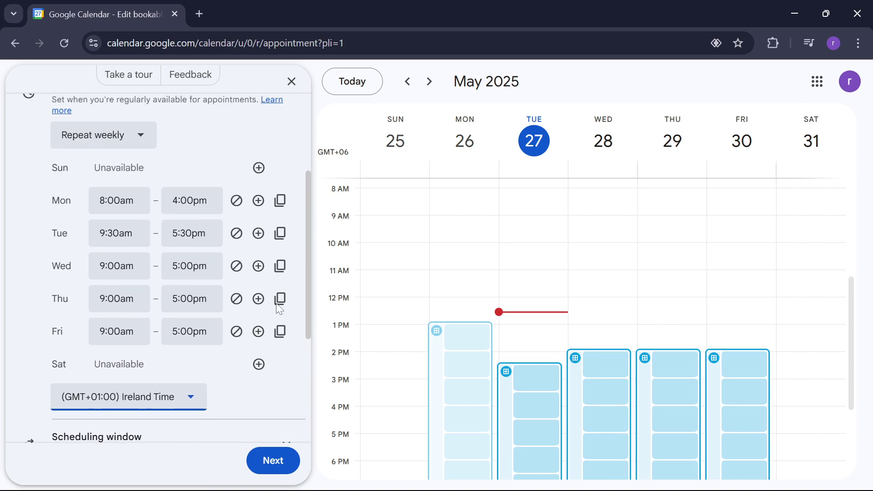
pyautogui.scroll(4, 278, 306)
pyautogui.scroll(3, 181, 228)
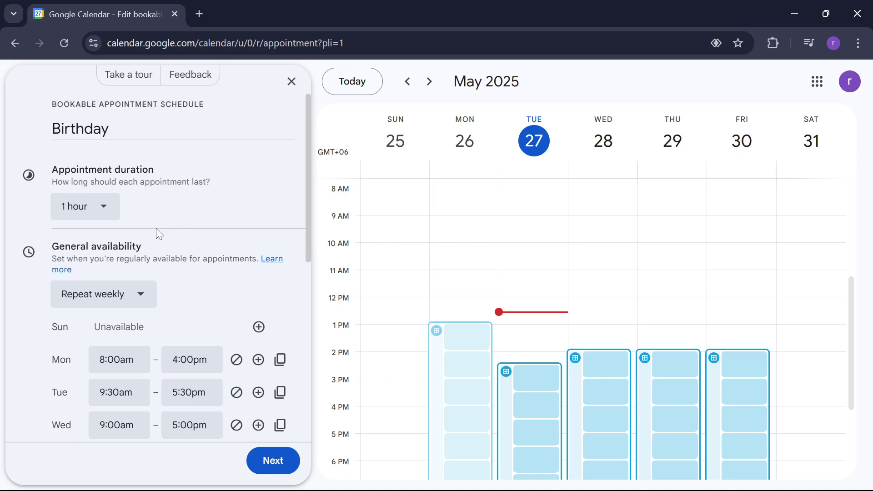
pyautogui.click(101, 209)
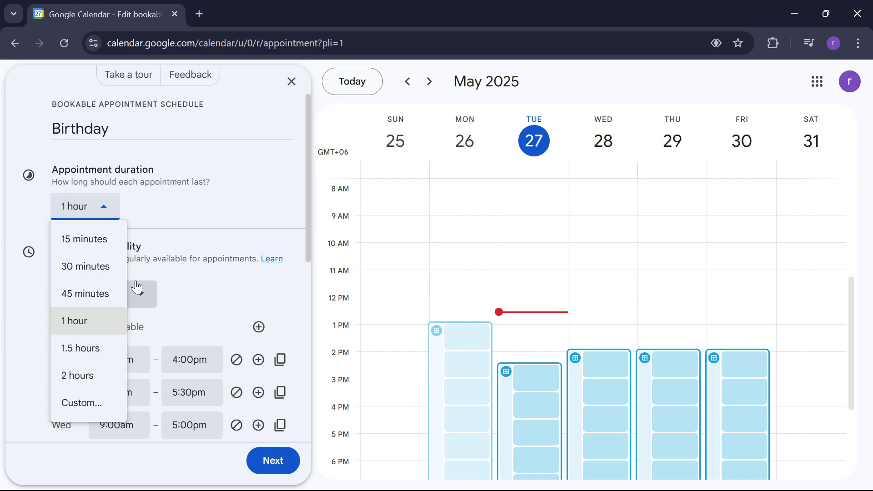
pyautogui.click(108, 277)
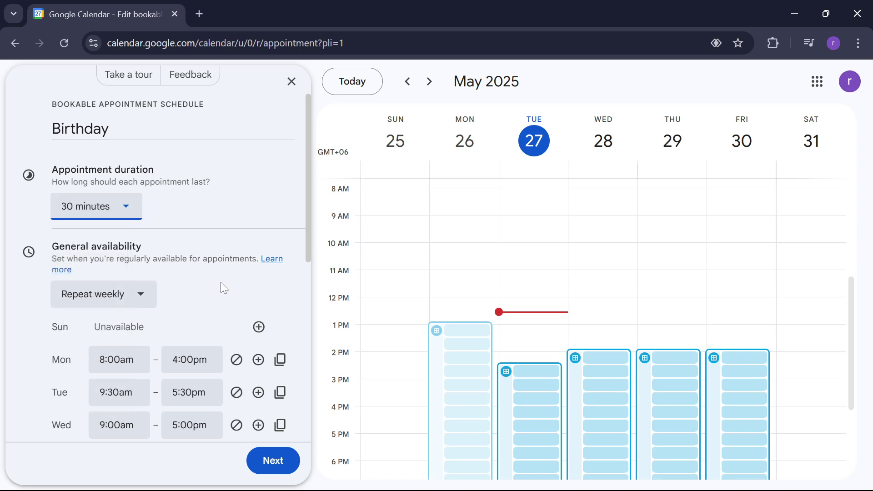
# Expand the booked appointment settings and review the buffer time, maximum bookings per day and guest permissions options.
pyautogui.scroll(-3, 224, 294)
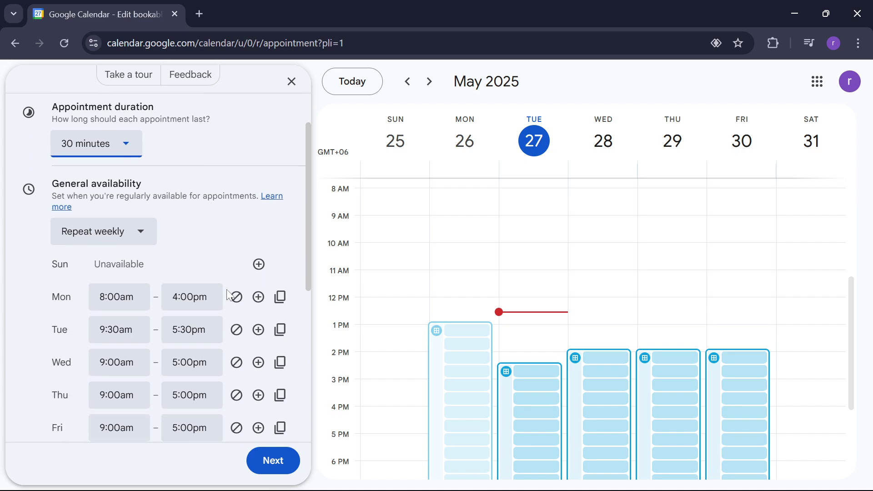
pyautogui.scroll(-1, 227, 296)
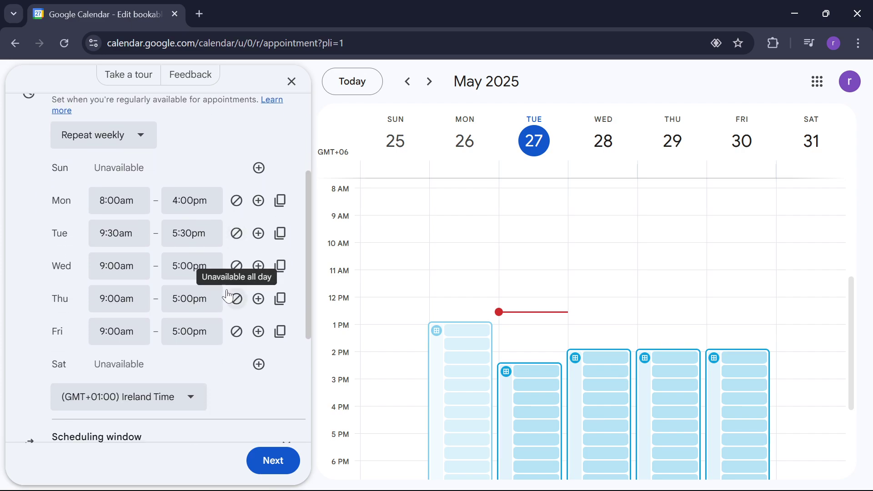
pyautogui.scroll(-3, 234, 300)
pyautogui.scroll(-2, 228, 307)
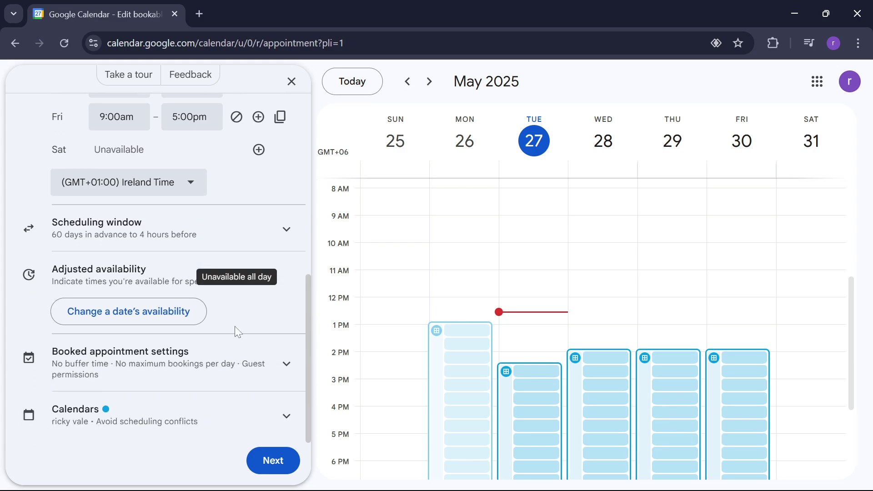
pyautogui.click(284, 366)
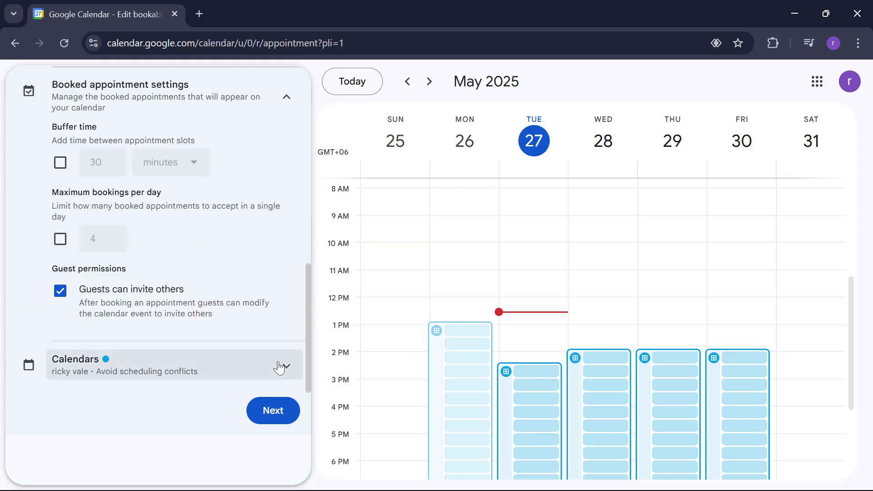
pyautogui.scroll(1, 247, 297)
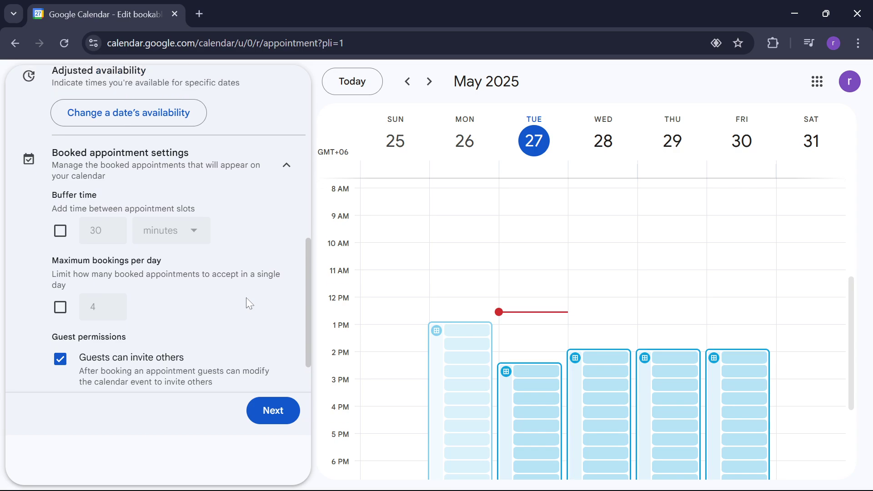
pyautogui.scroll(2, 246, 298)
pyautogui.scroll(-1, 246, 298)
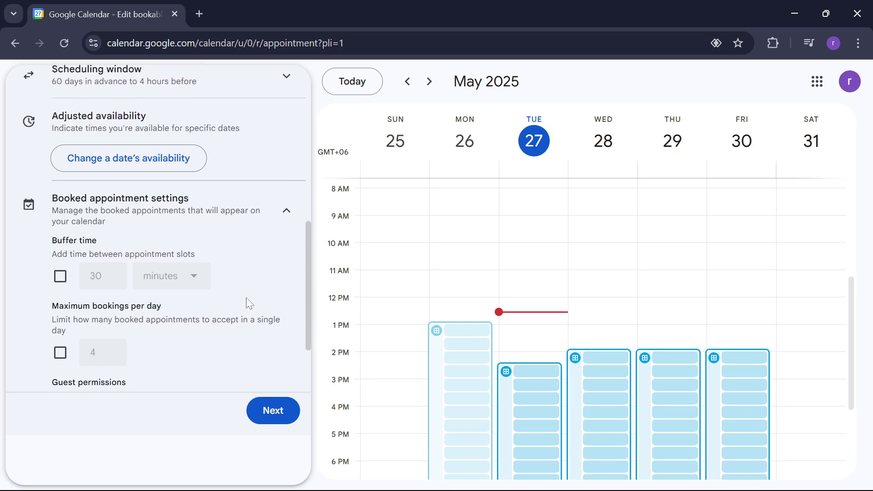
# Enable the maximum bookings per day limit and set it to 2.
pyautogui.scroll(-1, 247, 298)
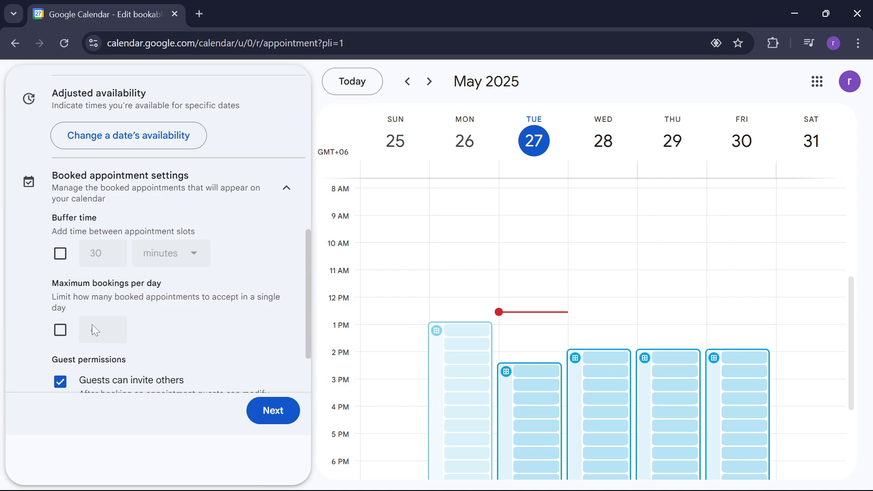
pyautogui.click(61, 329)
pyautogui.click(61, 329)
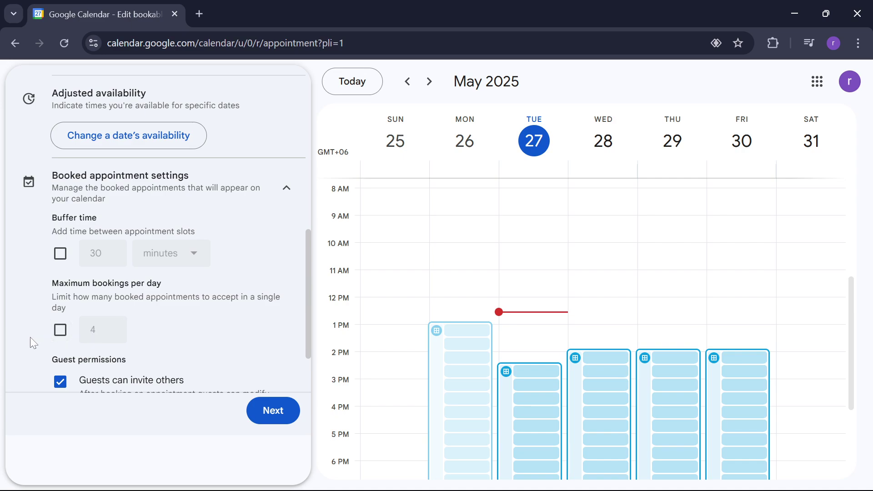
pyautogui.click(64, 329)
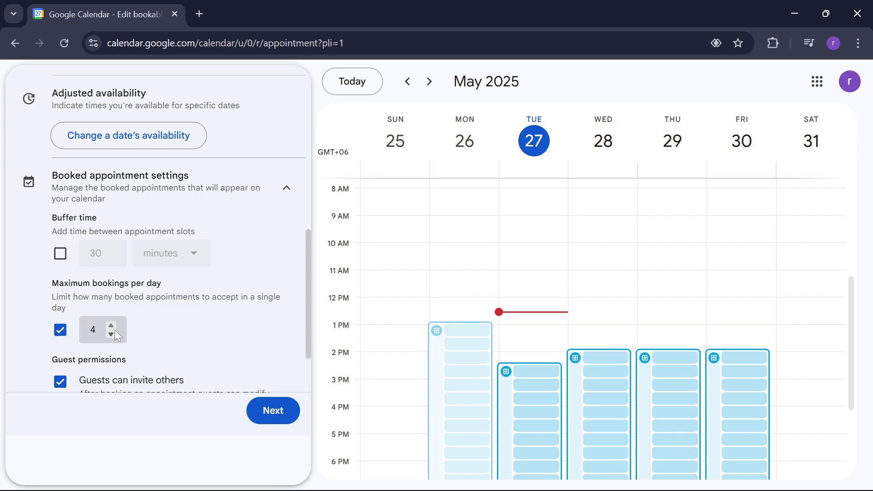
pyautogui.click(111, 334)
pyautogui.click(111, 335)
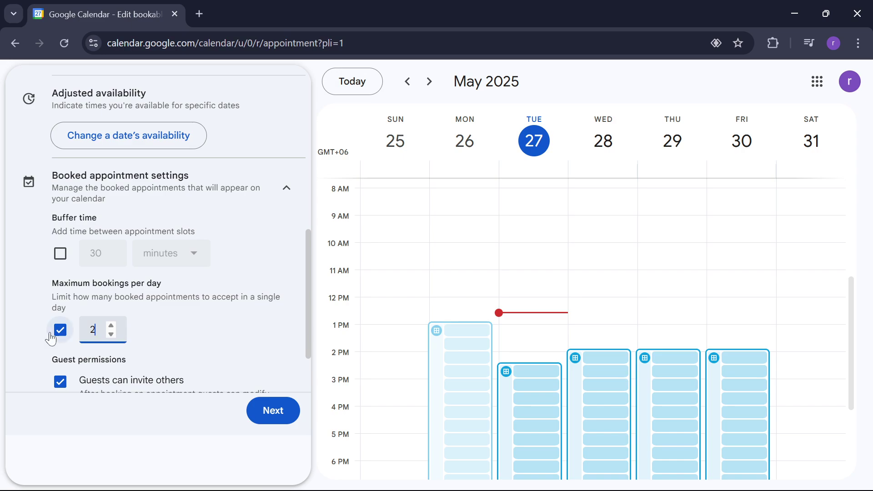
# Enable buffer time between appointment slots and set it to 23 minutes.
pyautogui.click(60, 253)
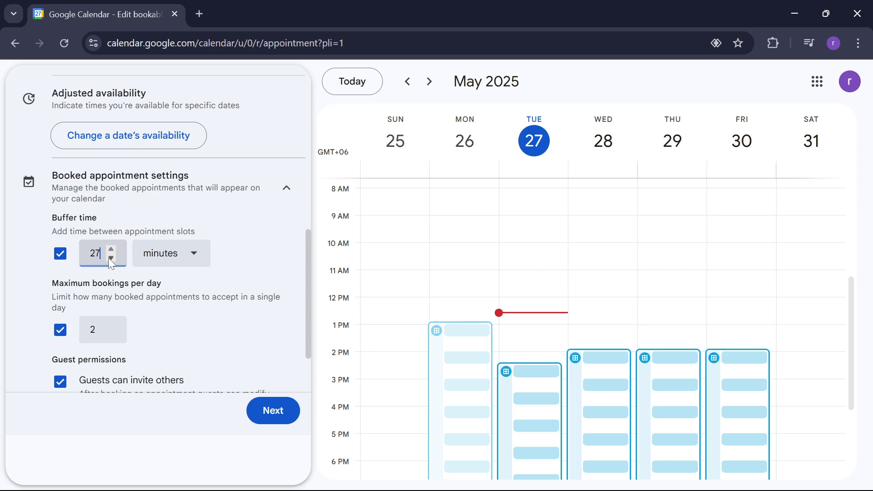
pyautogui.click(111, 258)
pyautogui.click(111, 257)
pyautogui.click(111, 258)
pyautogui.click(110, 258)
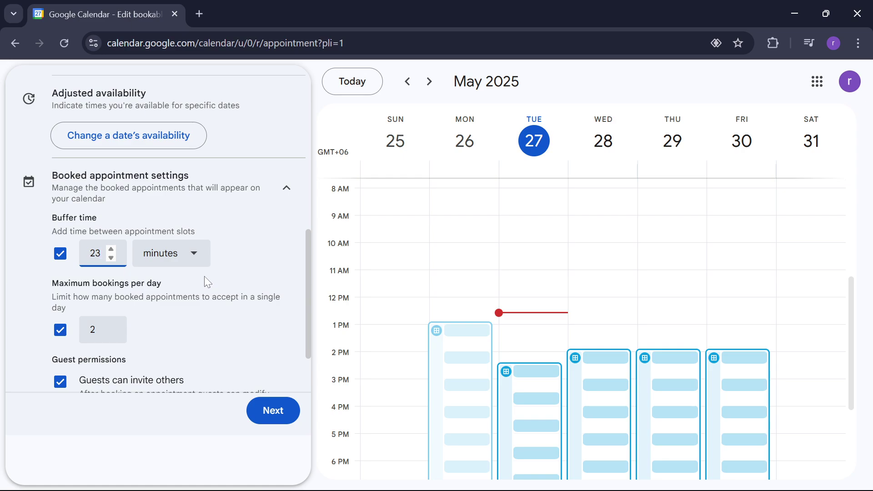
# Expand the scheduling window settings and review them along with the guest permissions, weekly availability and booked appointment settings.
pyautogui.scroll(-1, 204, 281)
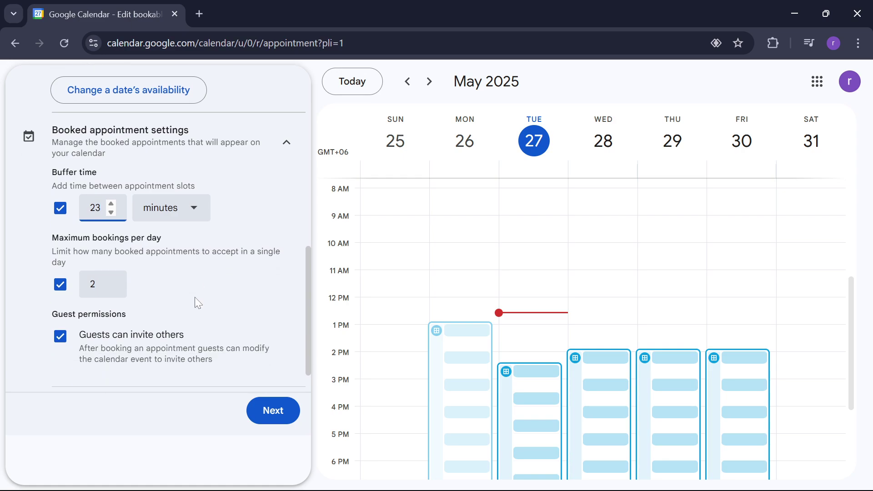
pyautogui.scroll(-1, 189, 304)
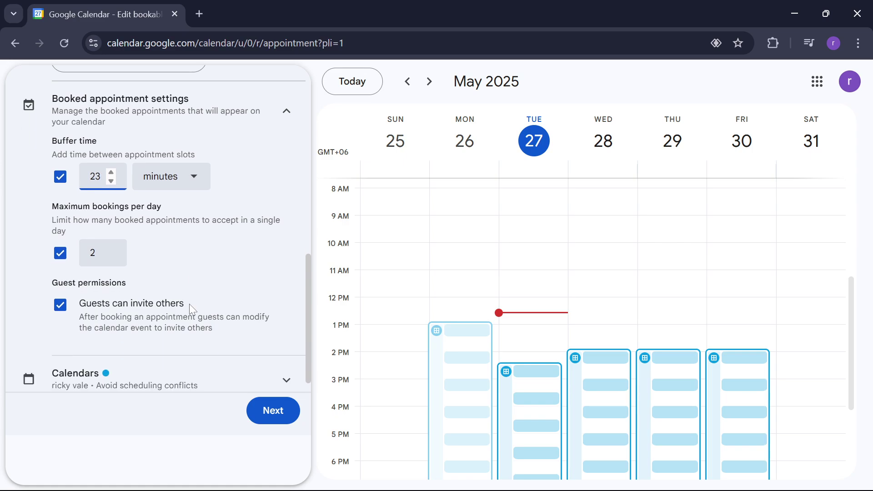
pyautogui.scroll(3, 190, 304)
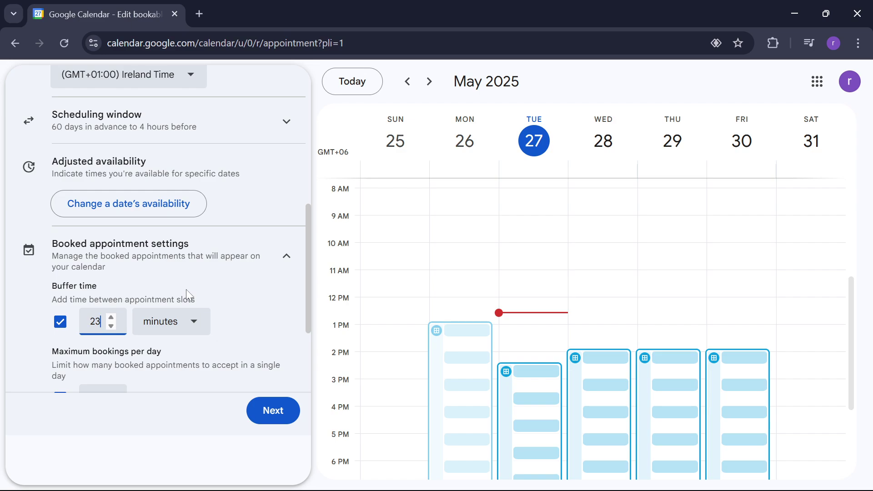
pyautogui.scroll(1, 176, 222)
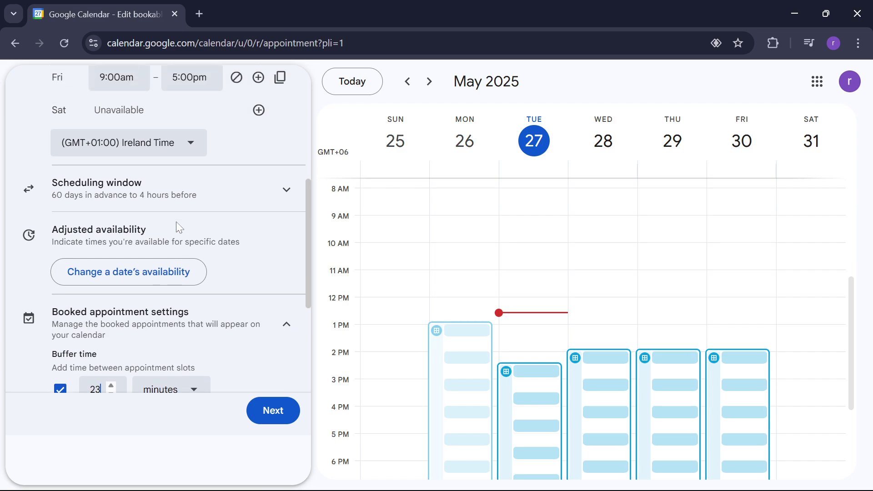
pyautogui.click(233, 200)
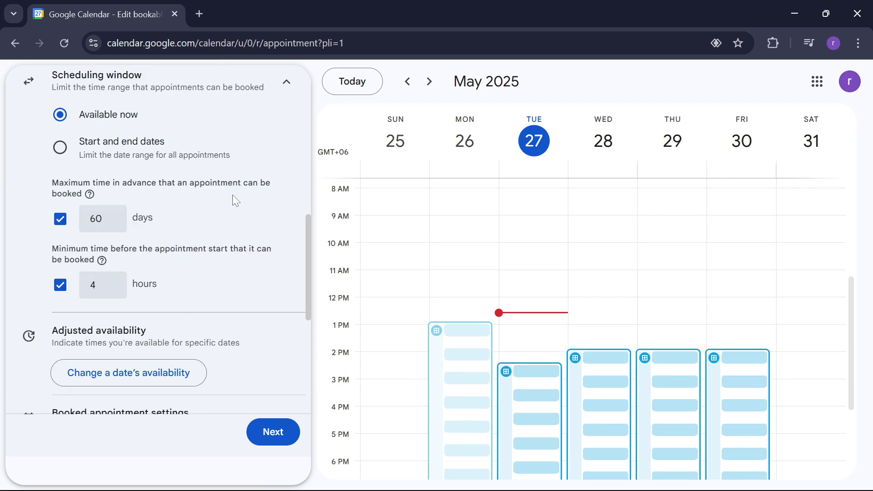
pyautogui.scroll(1, 236, 241)
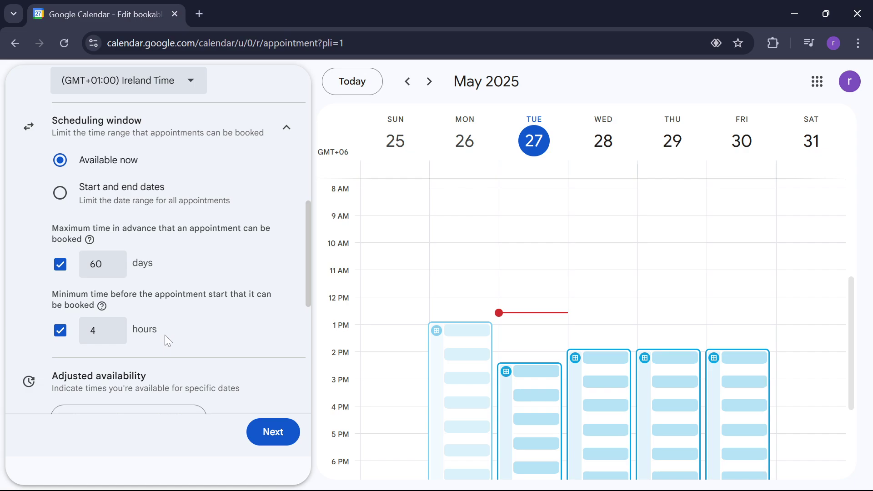
pyautogui.scroll(-3, 164, 334)
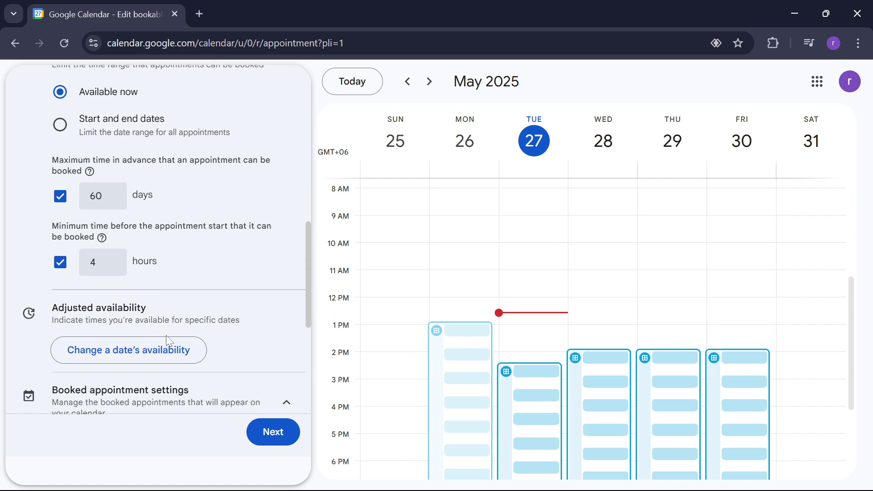
pyautogui.scroll(-6, 166, 336)
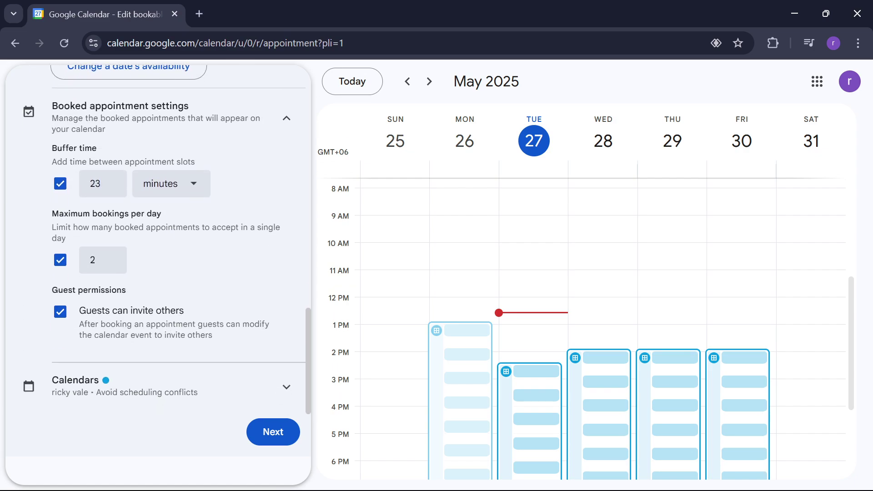
pyautogui.scroll(10, 177, 335)
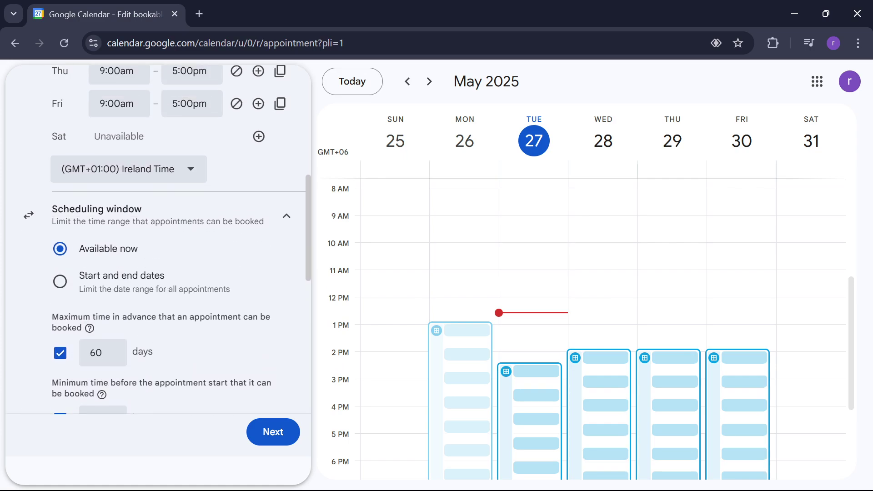
pyautogui.scroll(2, 177, 335)
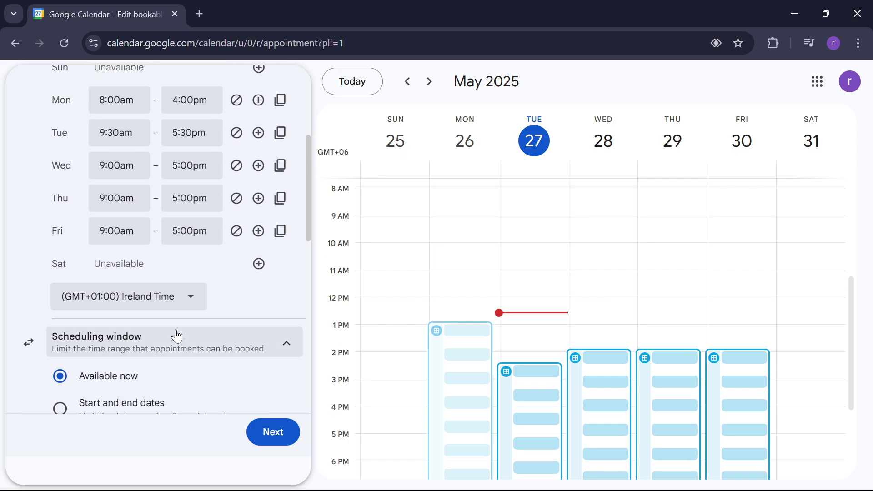
pyautogui.scroll(1, 177, 336)
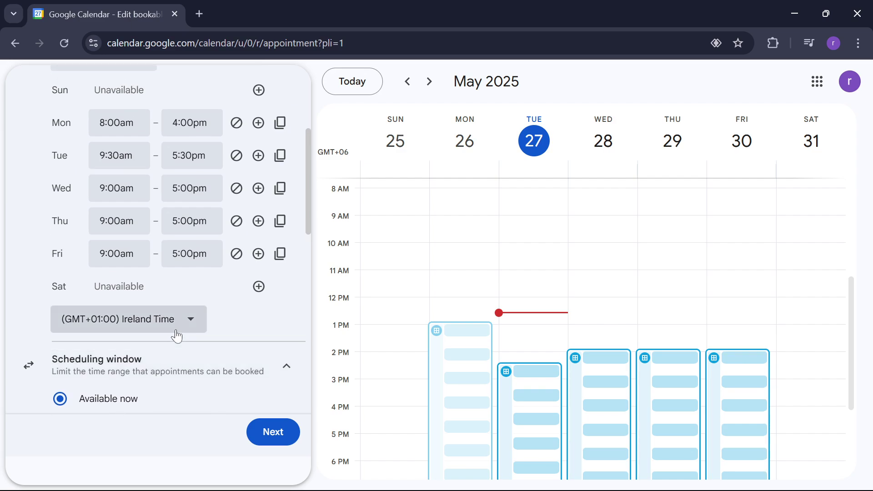
pyautogui.scroll(5, 177, 336)
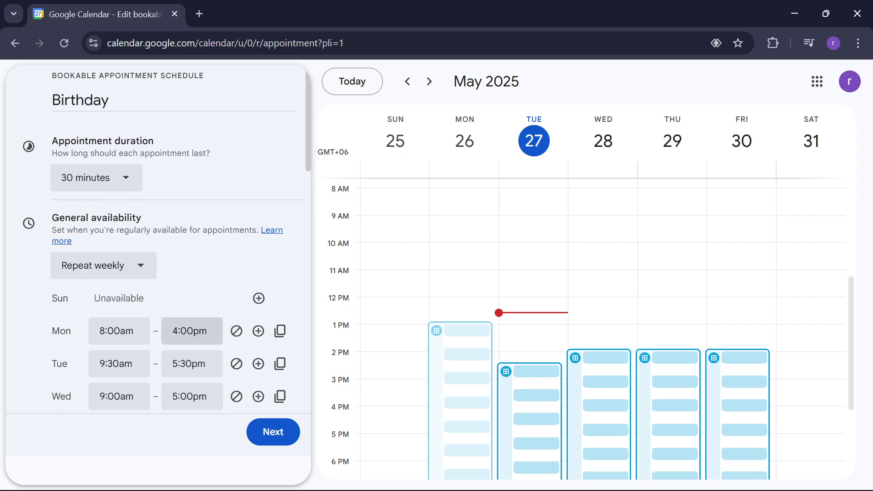
pyautogui.scroll(-15, 177, 336)
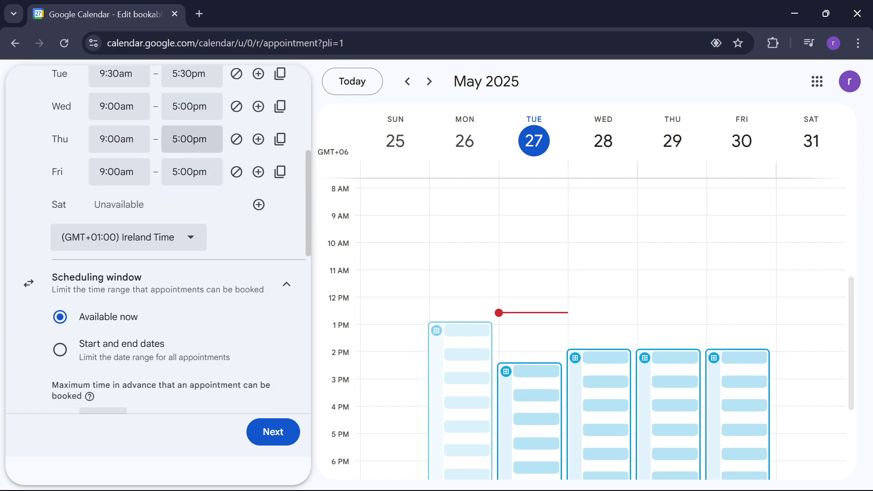
pyautogui.scroll(-3, 158, 272)
pyautogui.scroll(3, 279, 378)
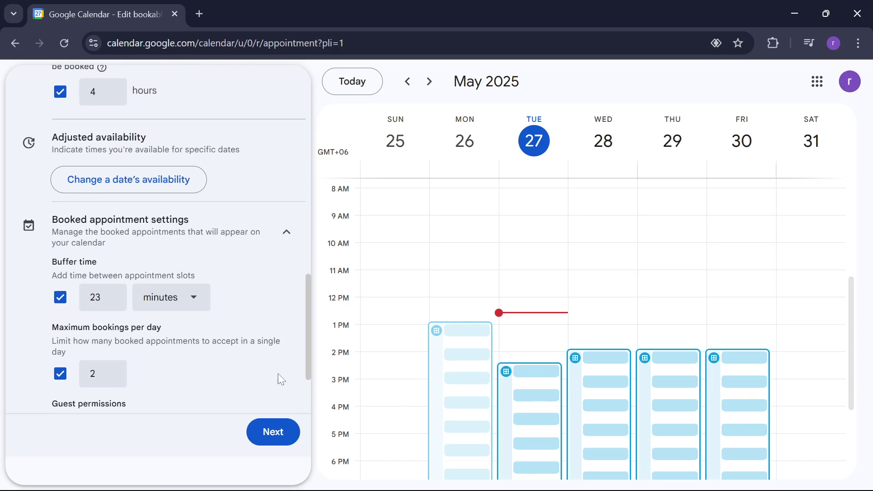
# Continue to the booking page details, review the location, description and booking form options, and save the Birthday schedule.
pyautogui.click(279, 431)
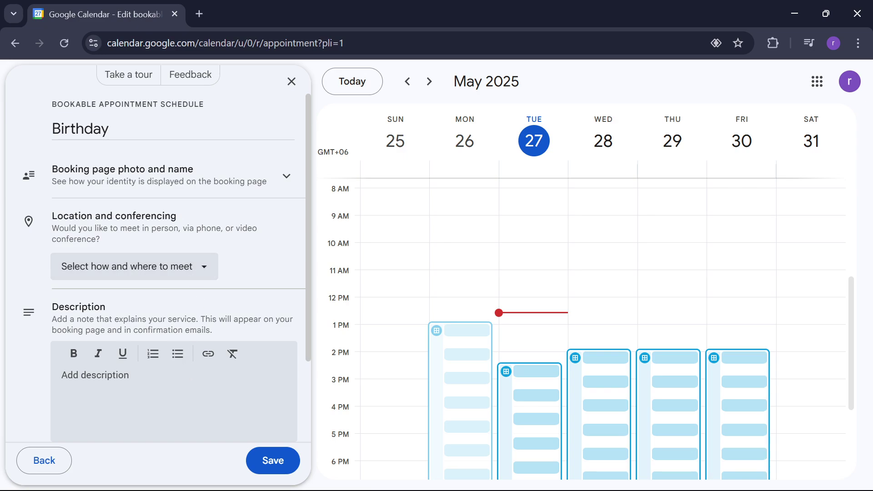
pyautogui.scroll(-1, 138, 397)
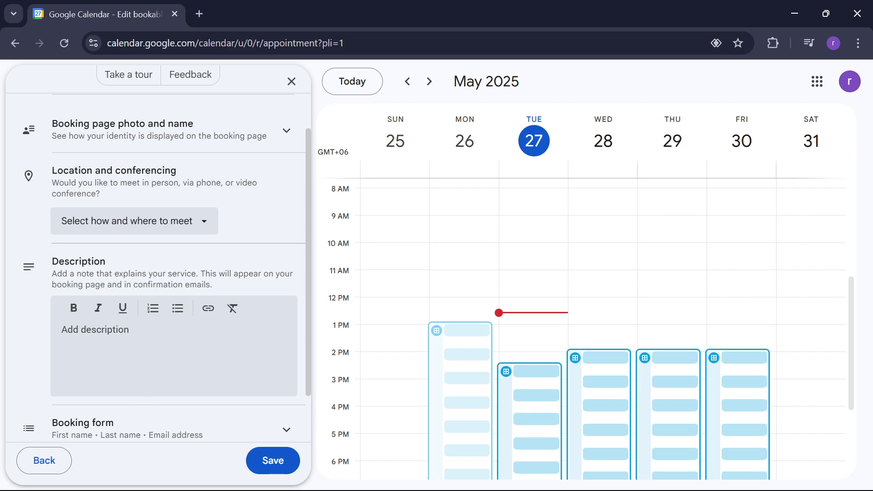
pyautogui.scroll(-1, 137, 392)
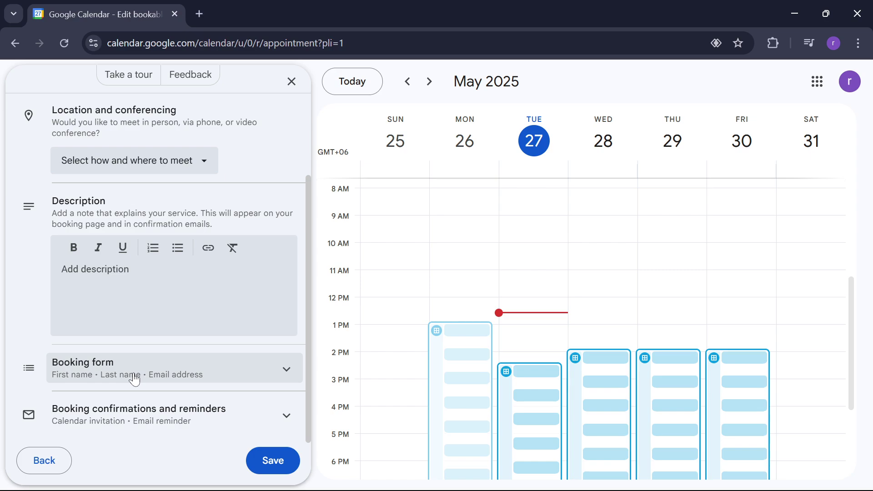
pyautogui.scroll(1, 135, 379)
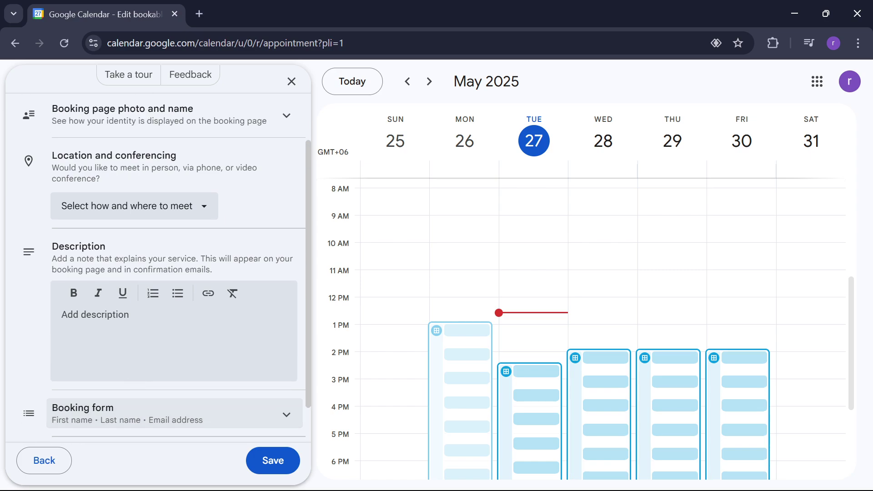
pyautogui.scroll(-1, 133, 382)
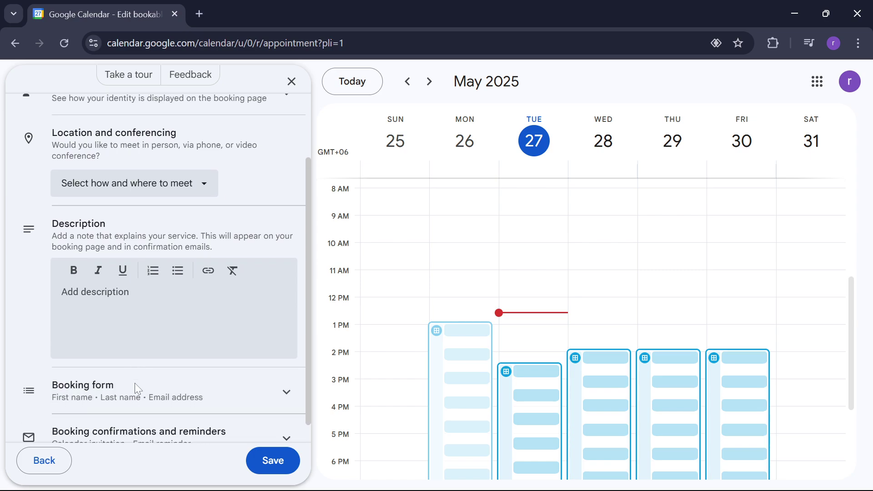
pyautogui.click(267, 459)
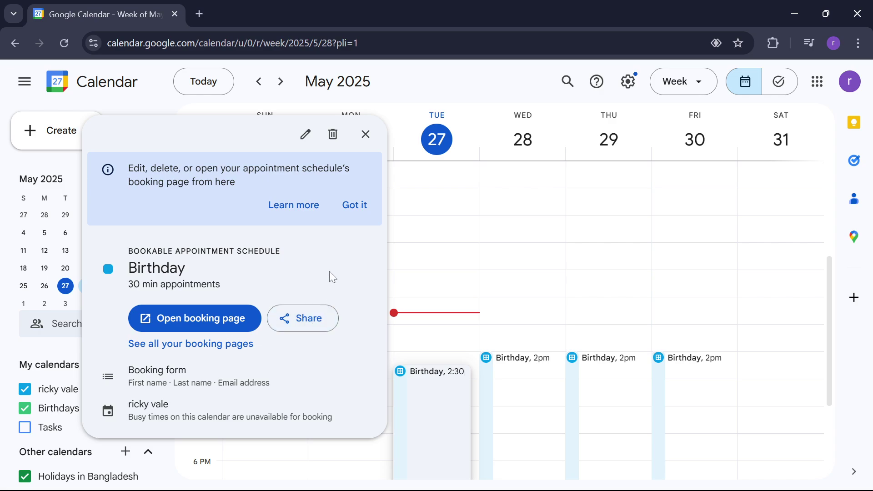
# Dismiss the tip on the saved Birthday schedule, open its booking page and examine the offered appointment times.
pyautogui.click(363, 212)
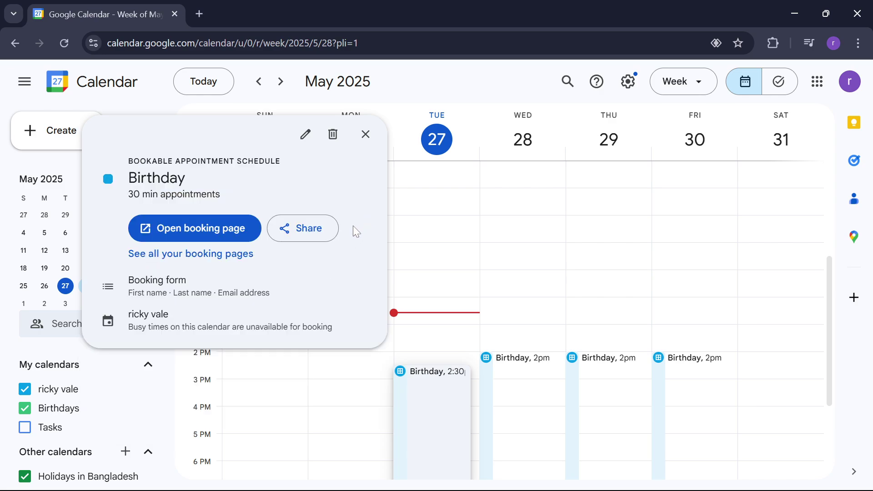
pyautogui.doubleClick(217, 238)
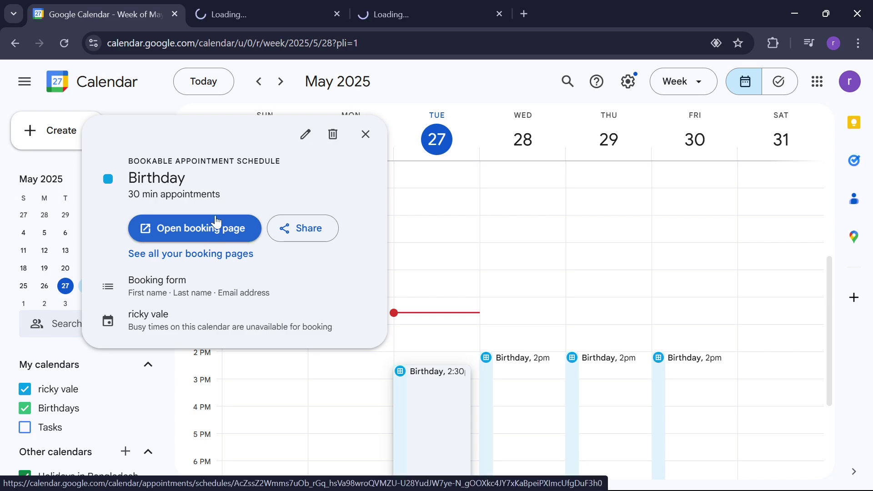
pyautogui.click(232, 8)
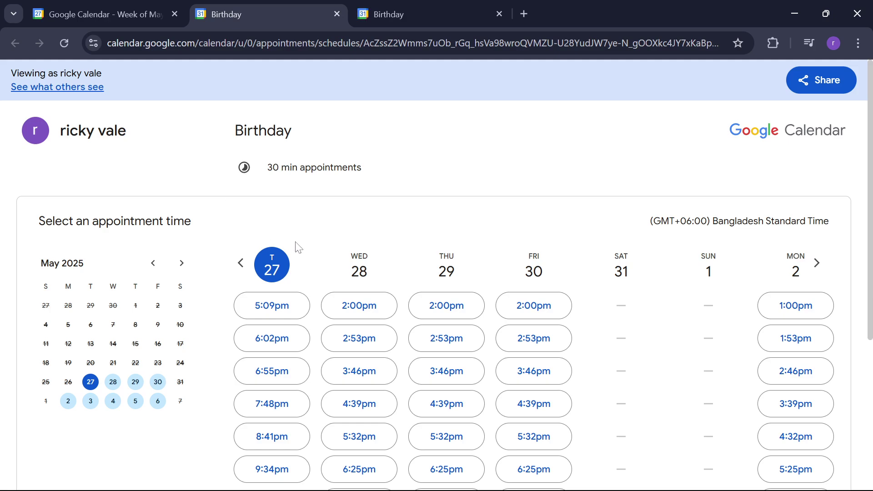
pyautogui.scroll(-2, 546, 368)
pyautogui.scroll(-4, 552, 368)
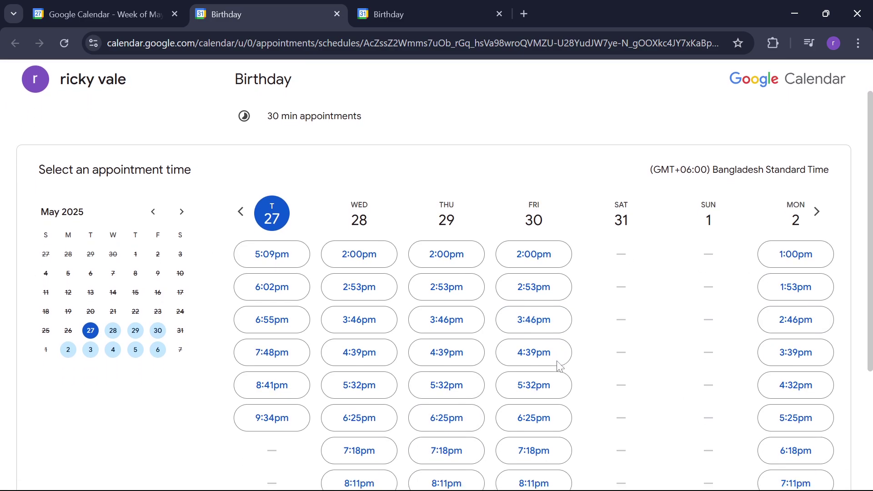
pyautogui.scroll(2, 559, 364)
pyautogui.scroll(2, 559, 367)
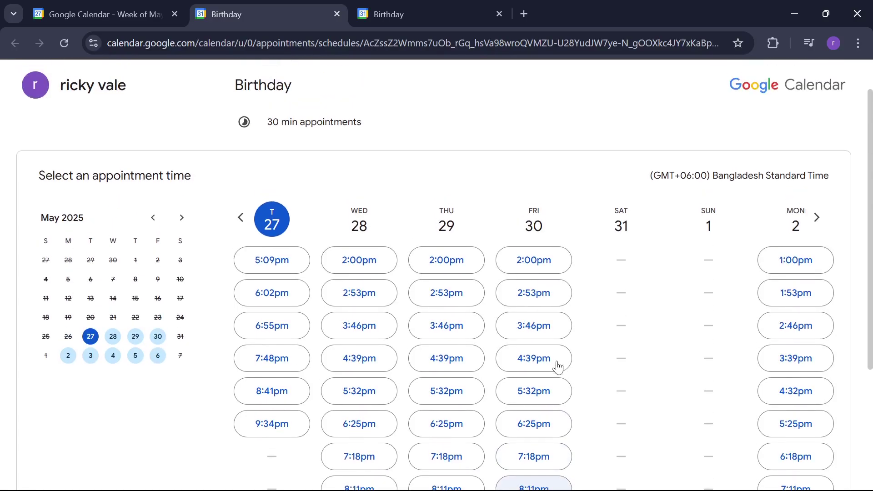
pyautogui.scroll(1, 559, 368)
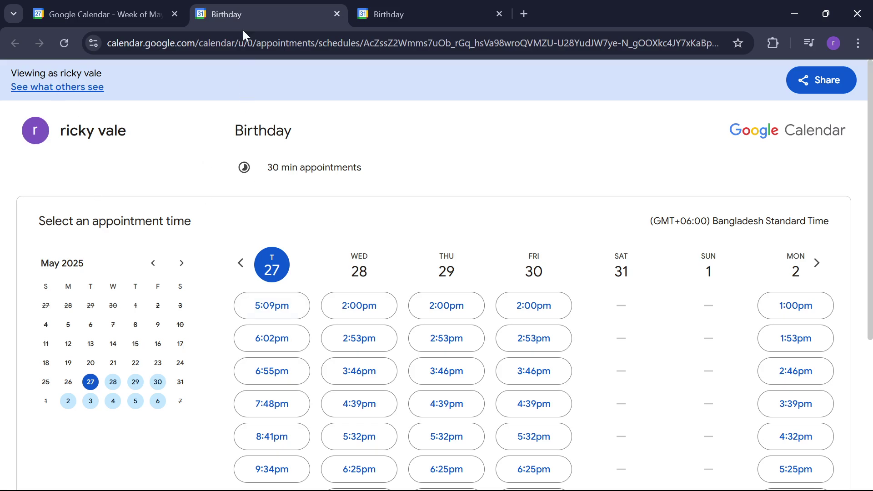
# Back in the calendar, copy the Birthday booking page's share link and close the sharing dialog and schedule details.
pyautogui.click(135, 5)
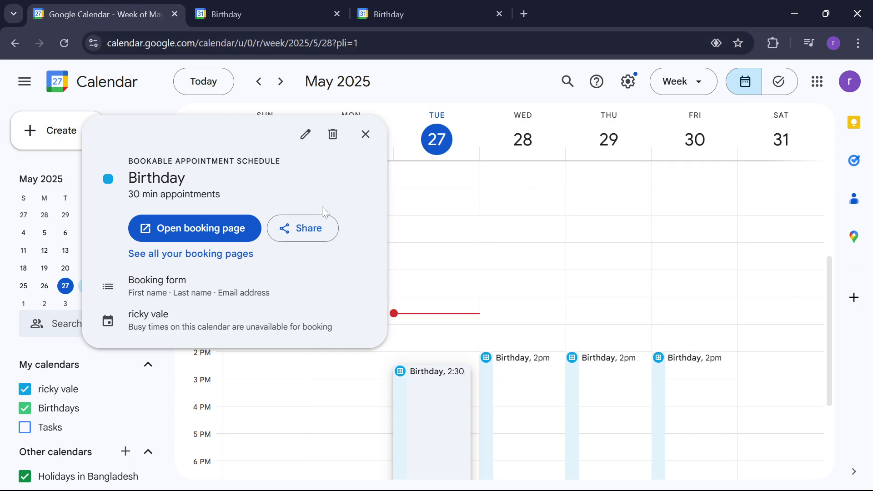
pyautogui.click(321, 224)
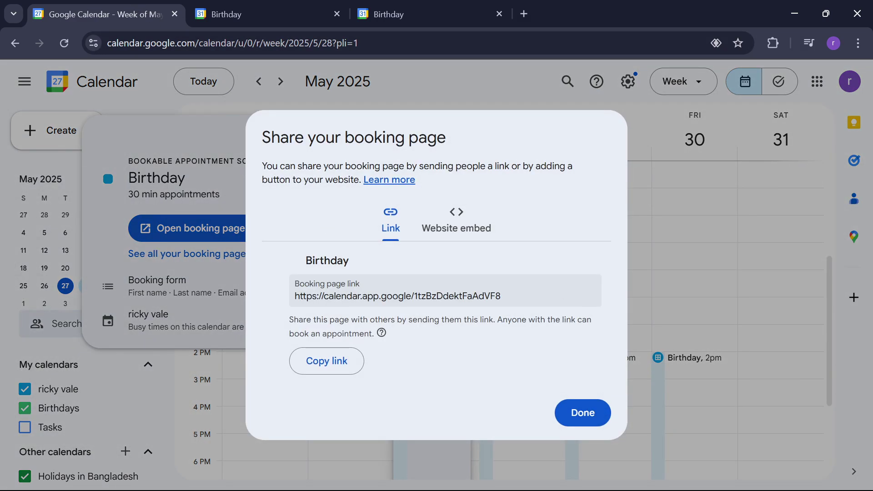
pyautogui.click(326, 378)
pyautogui.click(580, 415)
pyautogui.click(25, 82)
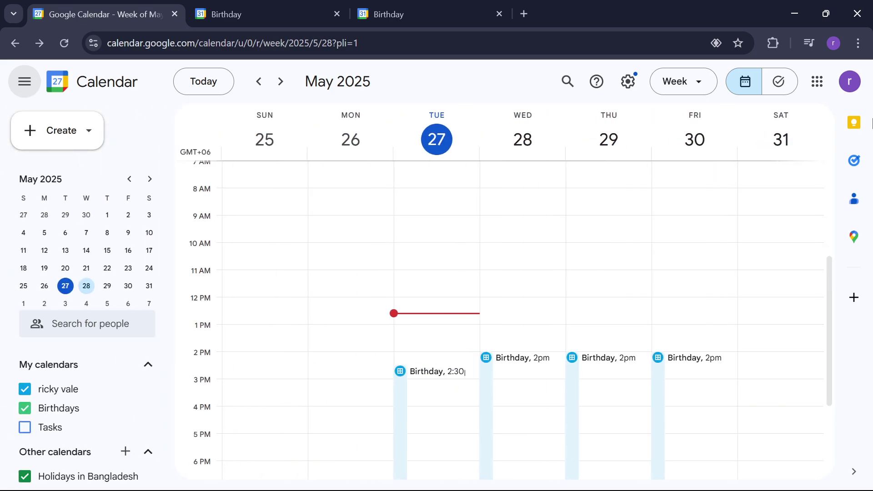
pyautogui.click(820, 81)
pyautogui.click(821, 81)
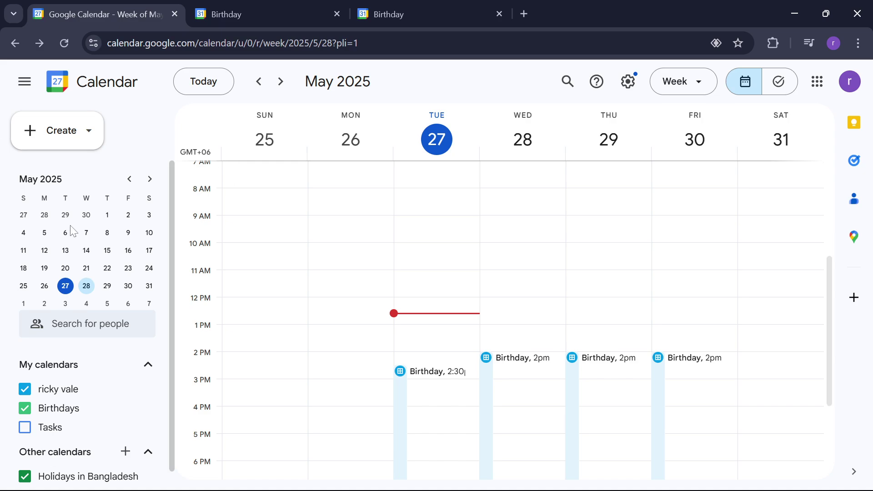
pyautogui.scroll(-1, 59, 237)
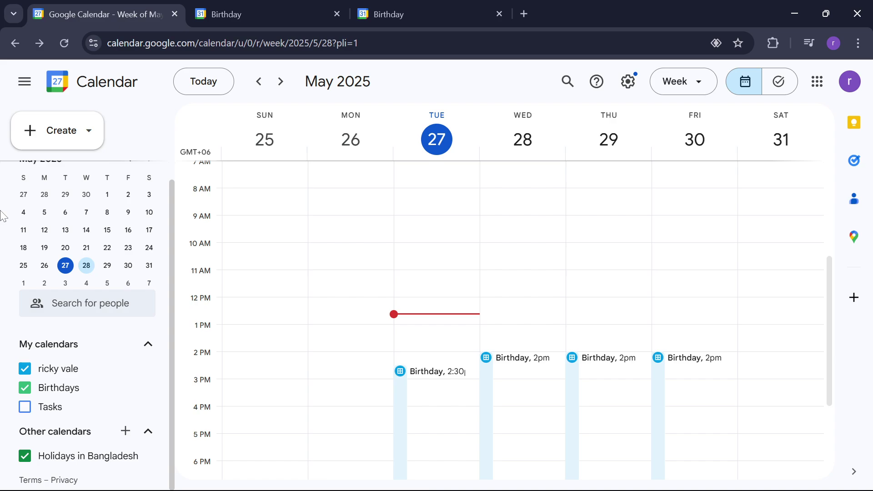
pyautogui.scroll(-5, 409, 275)
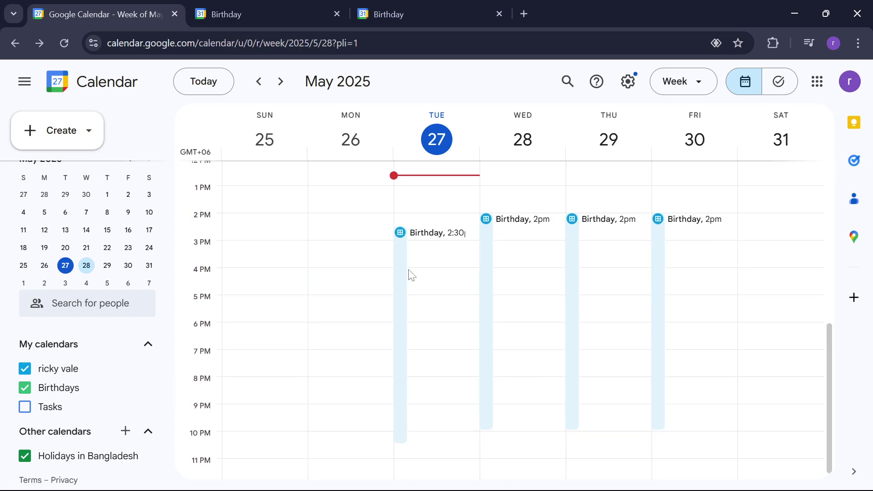
pyautogui.scroll(-1, 412, 275)
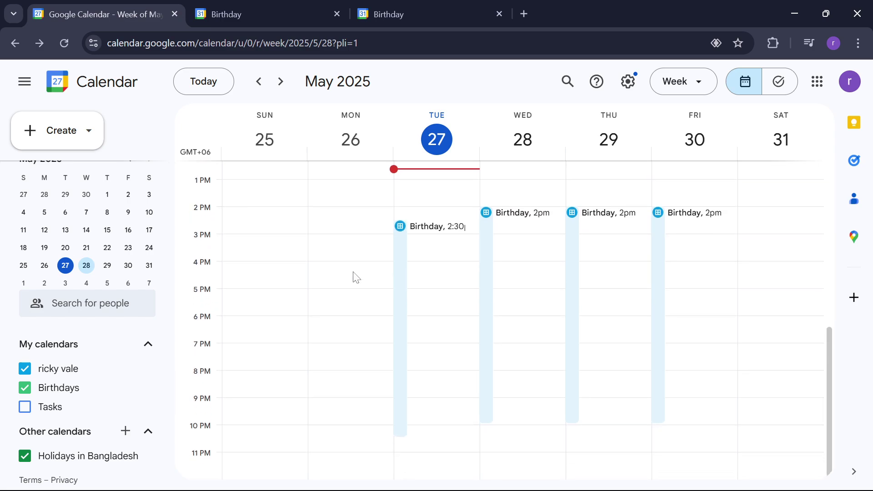